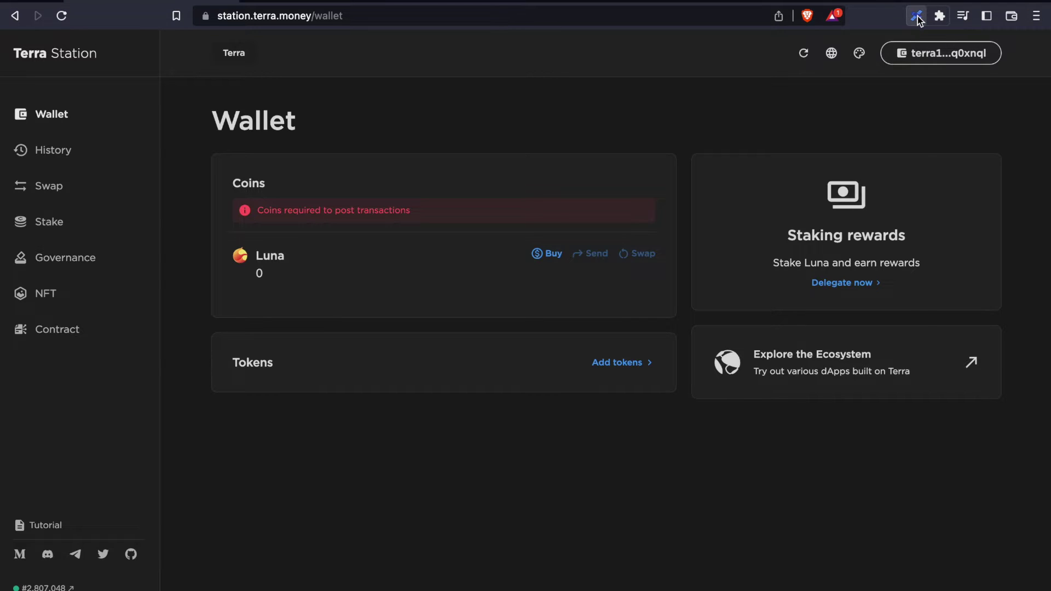
# - Switch Terra Station to the Classic network and reload the page so LUNC and USTC appear
pyautogui.click(917, 18)
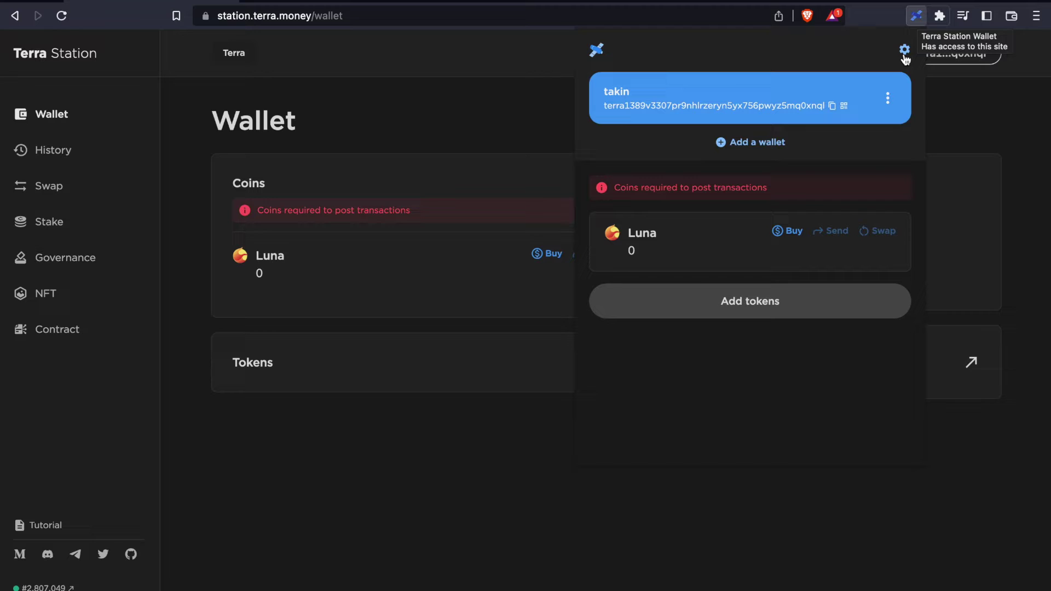
pyautogui.click(904, 50)
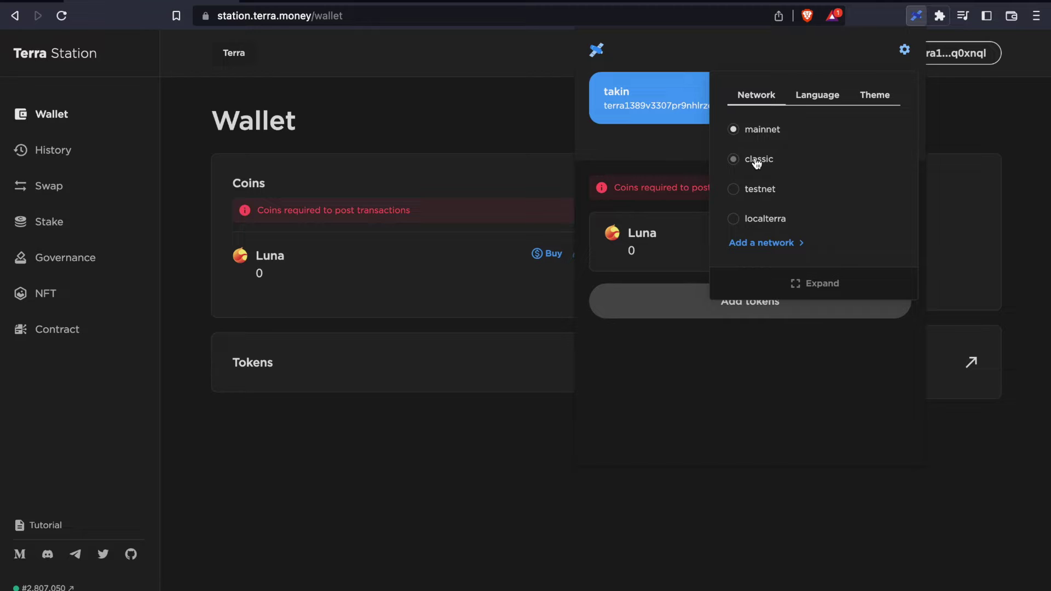
pyautogui.click(755, 160)
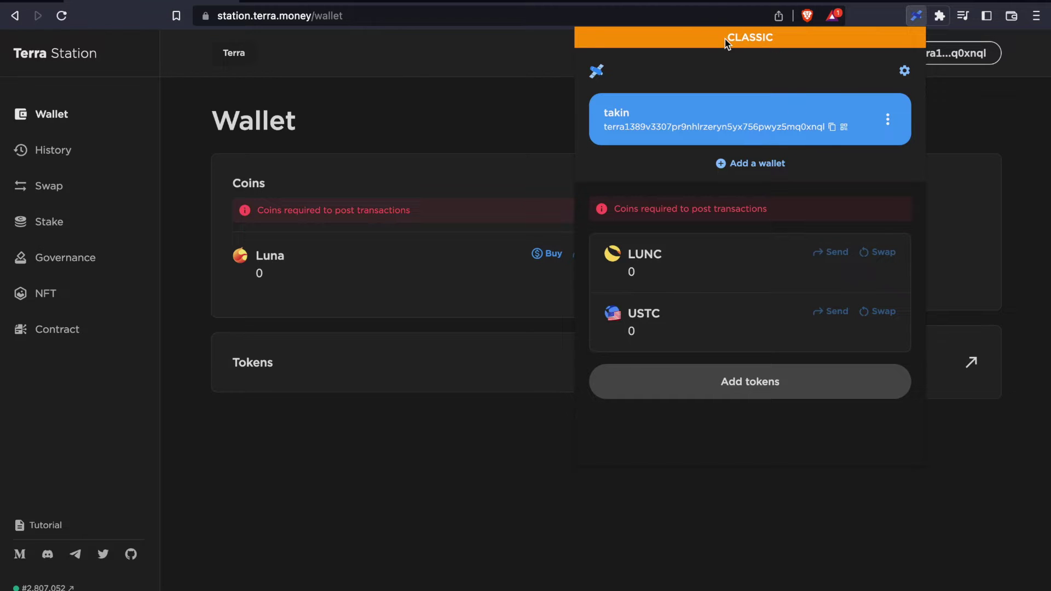
pyautogui.moveTo(725, 38); pyautogui.dragTo(790, 39)
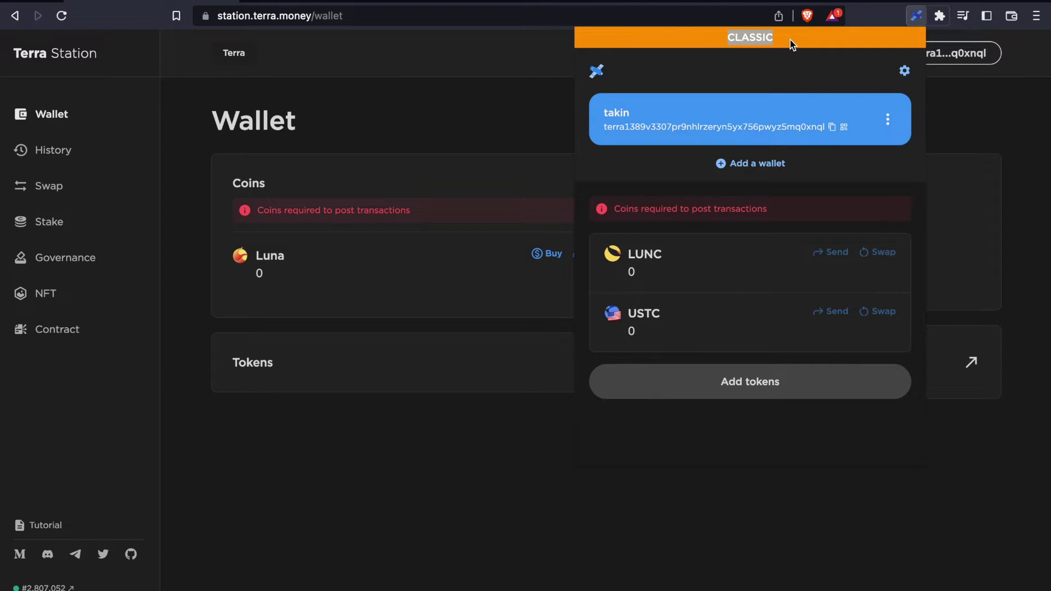
pyautogui.click(523, 99)
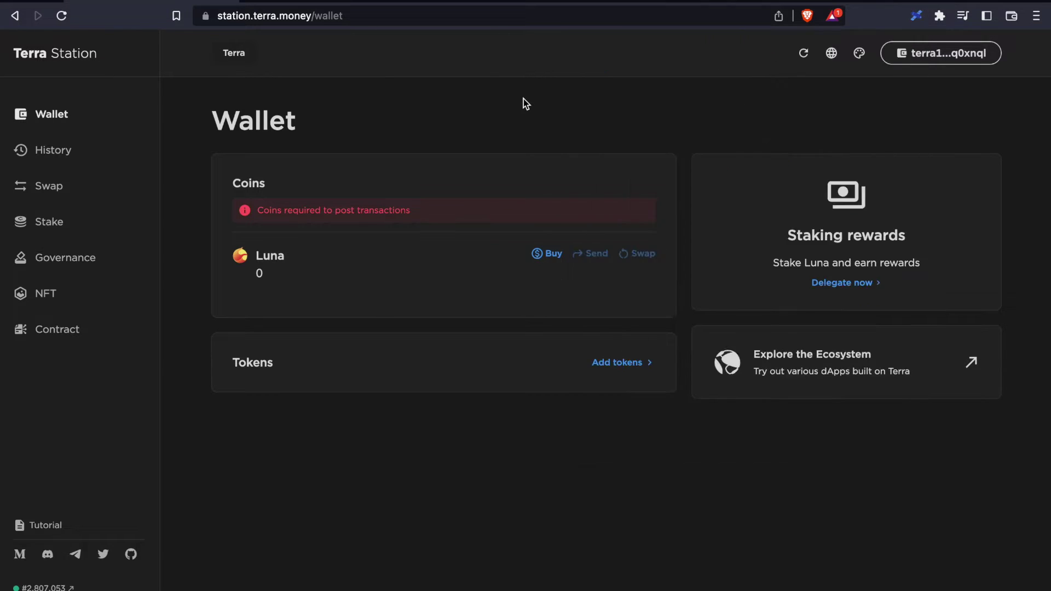
pyautogui.click(485, 15)
pyautogui.press('Return')
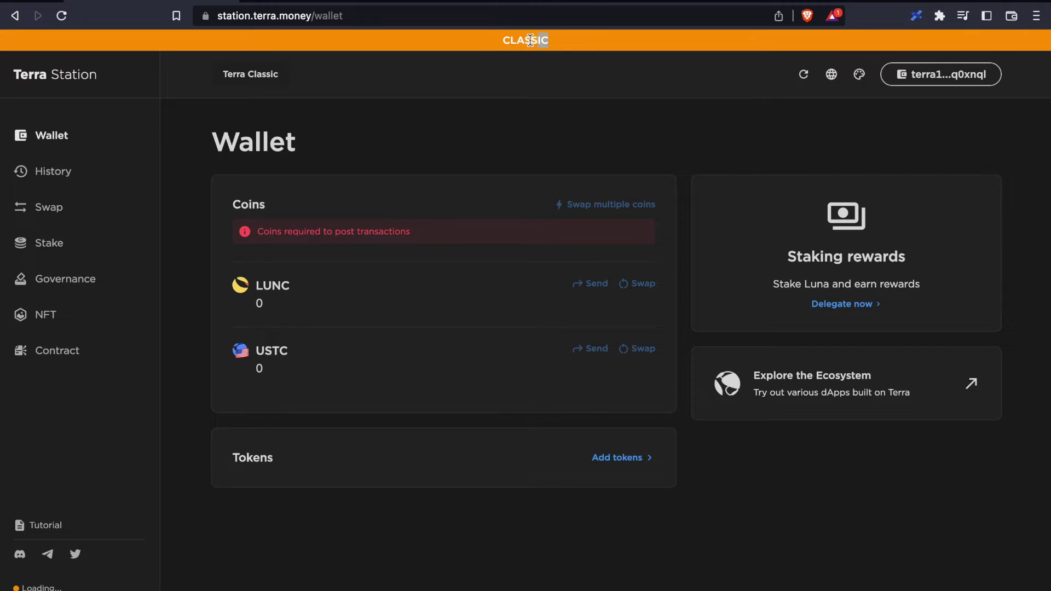
pyautogui.moveTo(530, 39); pyautogui.dragTo(498, 51)
# - Paste the Terra Station address as the Binance withdrawal destination and acknowledge the MEMO notice
pyautogui.click(599, 118)
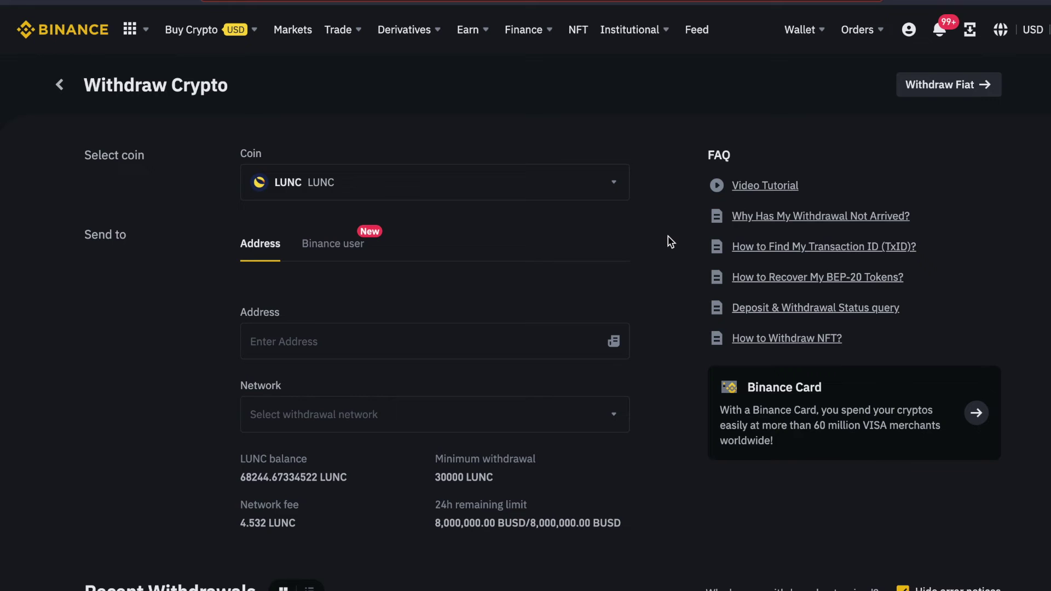
pyautogui.click(513, 331)
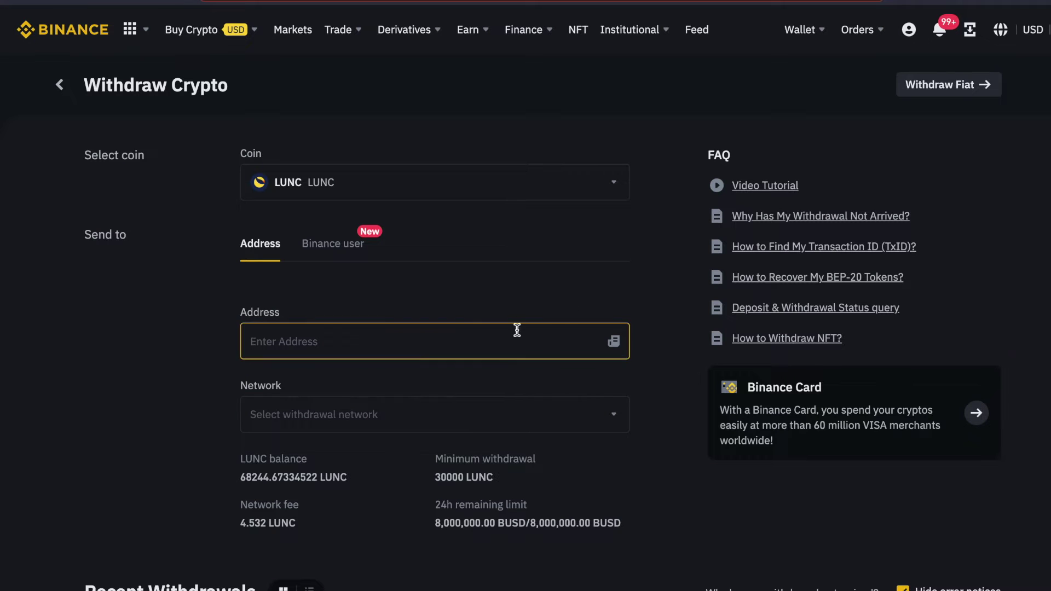
pyautogui.hotkey('ctrl', 'v')
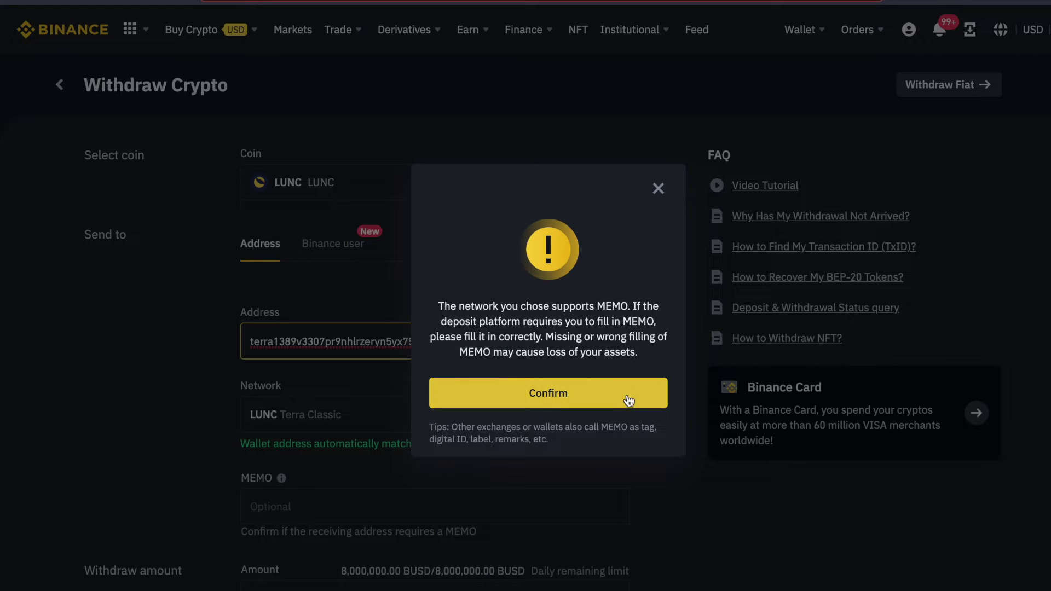
pyautogui.click(629, 400)
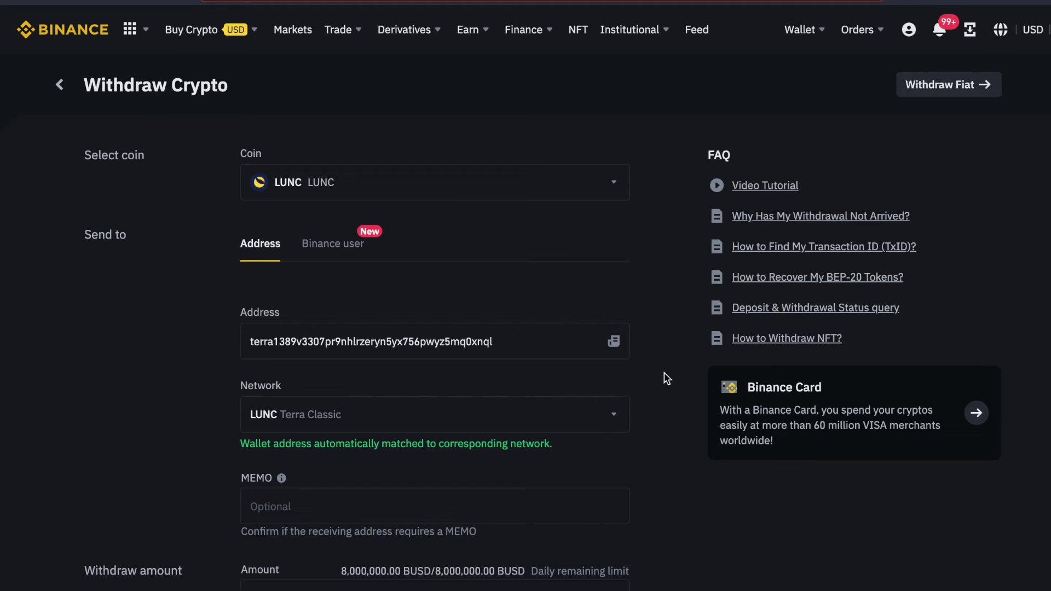
# - Enter 30000 LUNC as the withdrawal amount, submit it and confirm the details
pyautogui.scroll(-3, 667, 378)
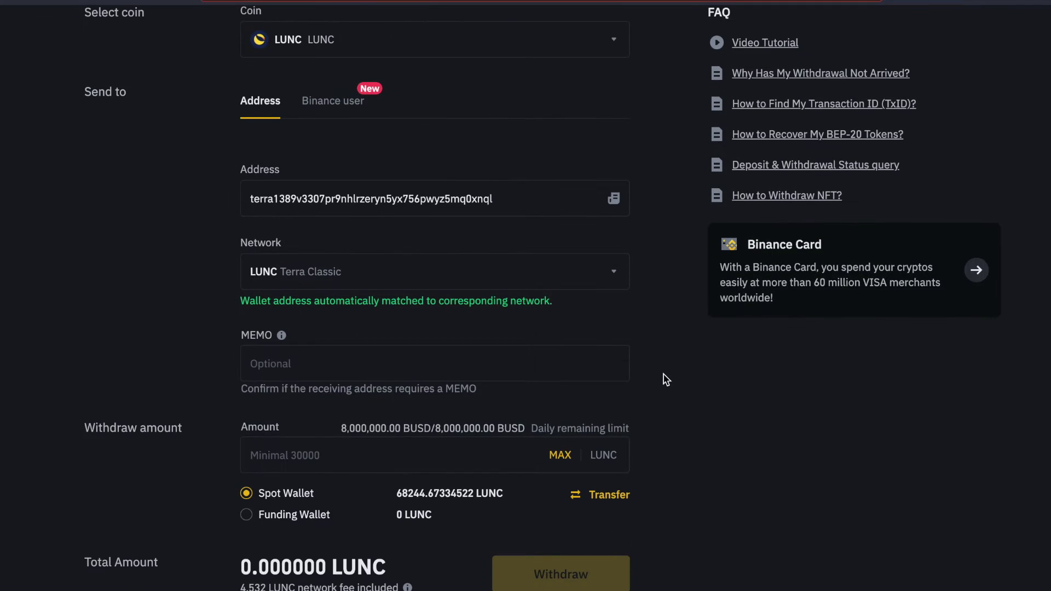
pyautogui.click(425, 443)
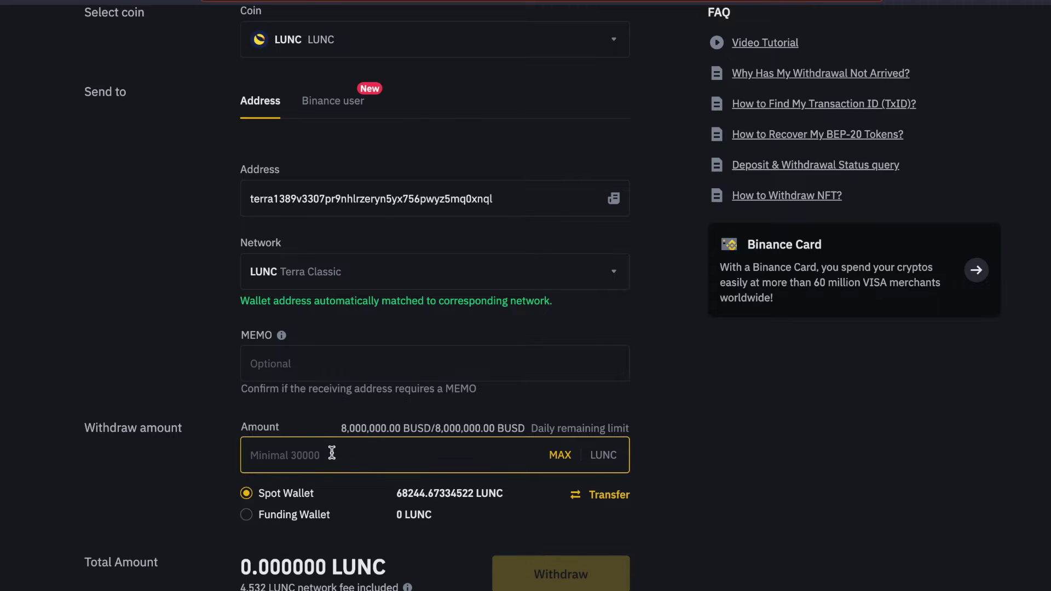
pyautogui.scroll(-2, 373, 370)
pyautogui.write('30000')
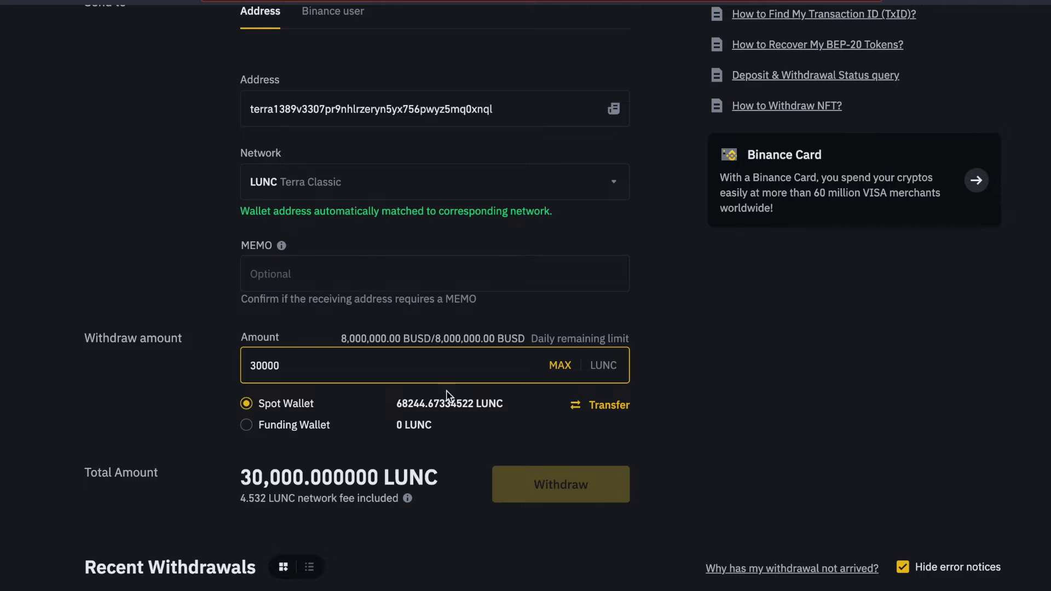
pyautogui.click(664, 378)
pyautogui.scroll(3, 692, 459)
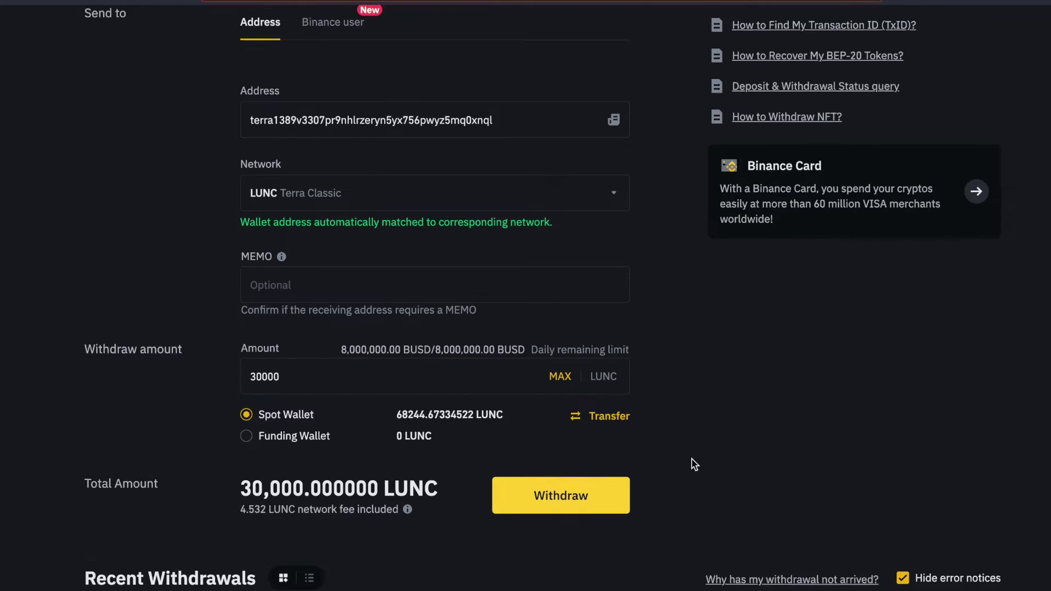
pyautogui.scroll(-1, 727, 462)
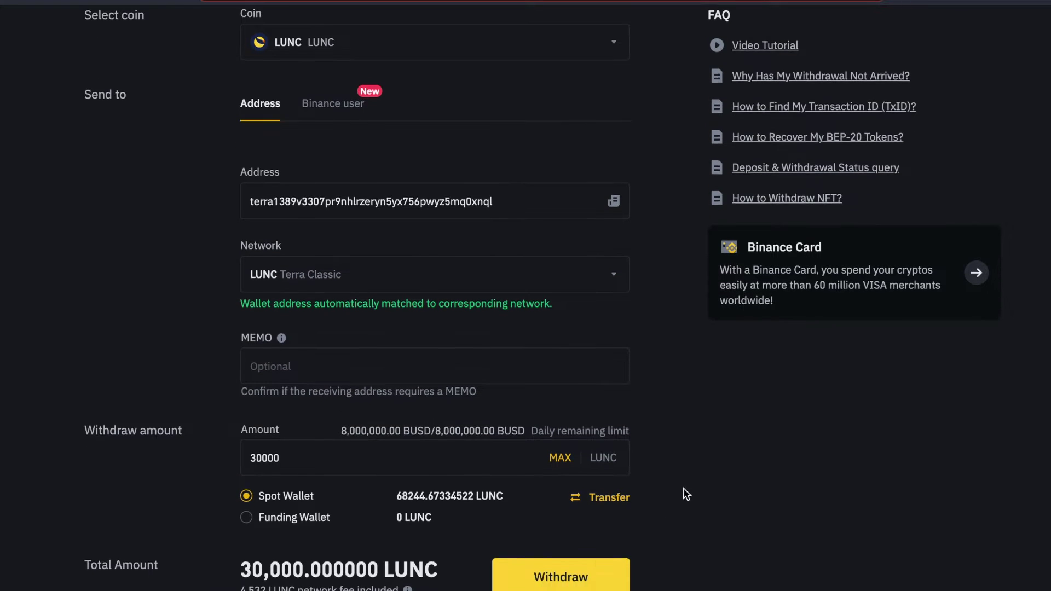
pyautogui.click(571, 583)
pyautogui.click(624, 413)
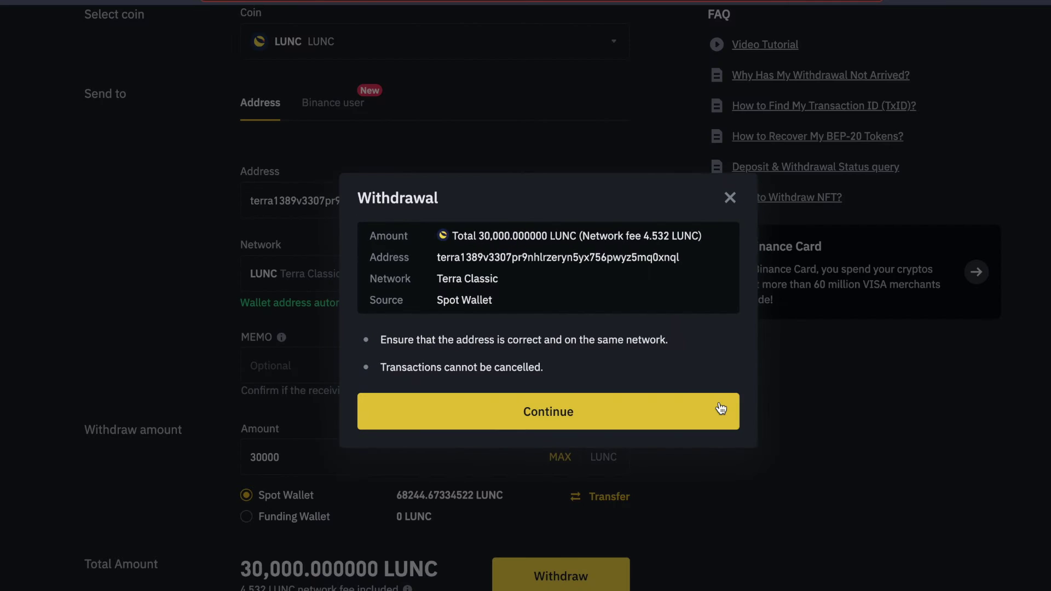
pyautogui.click(648, 426)
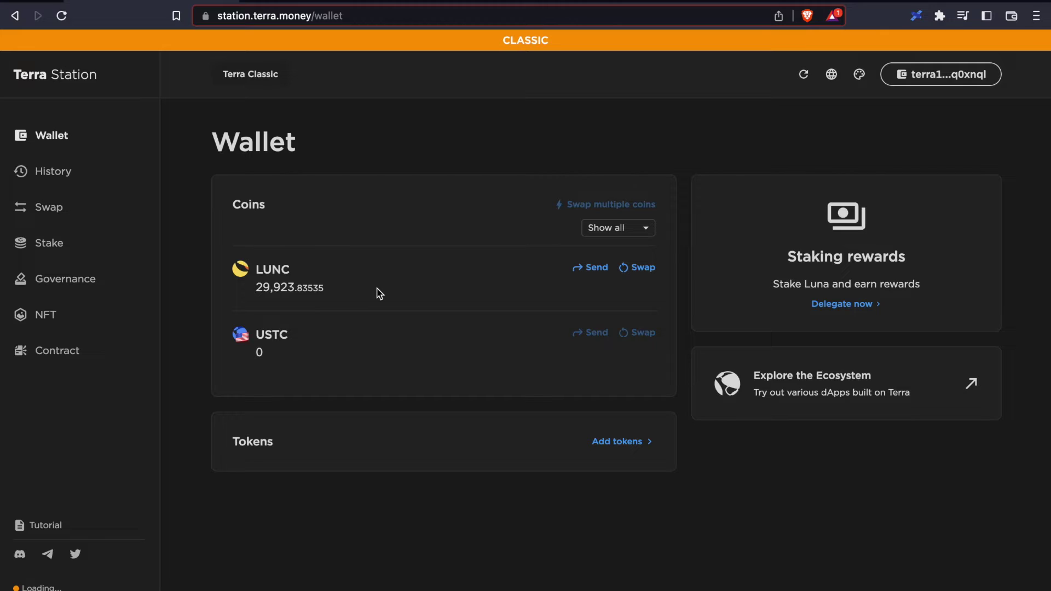
# - Search the staking validator list for 'stakin' and open Stakin.com's validator details
pyautogui.tripleClick(349, 283)
pyautogui.click(359, 286)
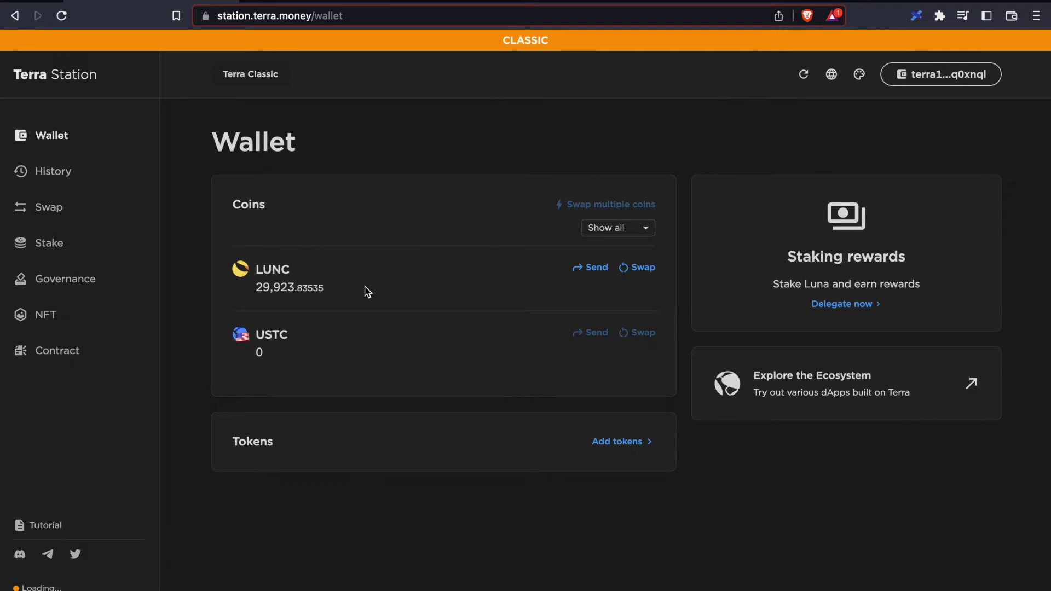
pyautogui.click(44, 245)
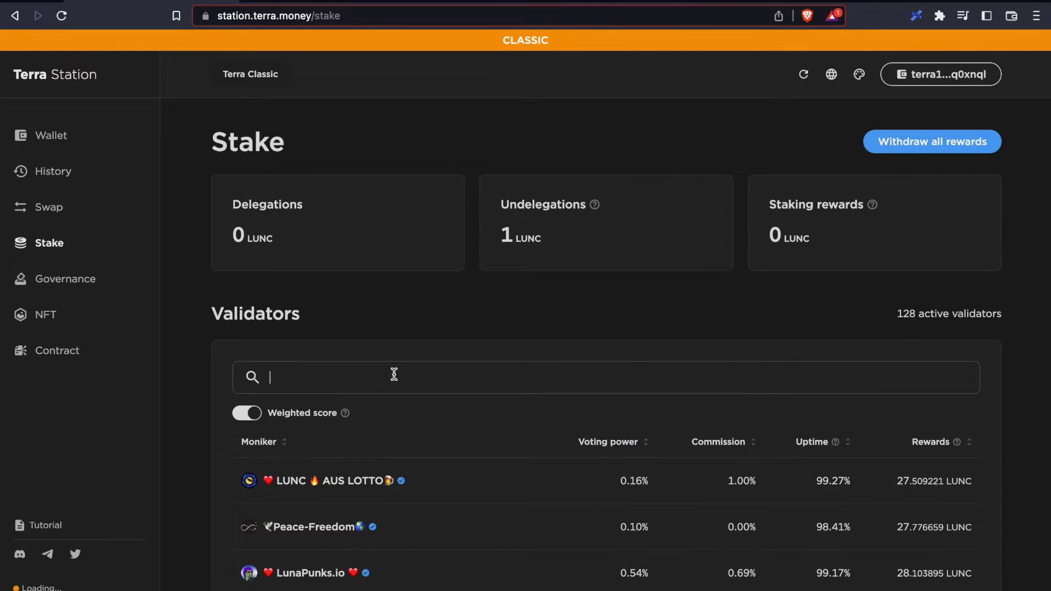
pyautogui.write('stakin')
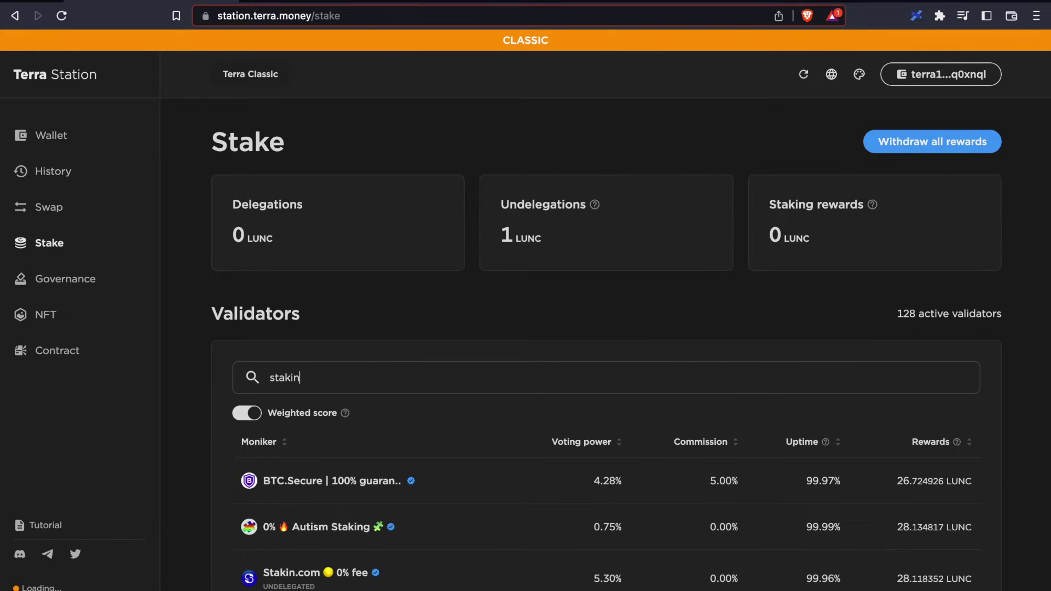
pyautogui.scroll(-2, 347, 548)
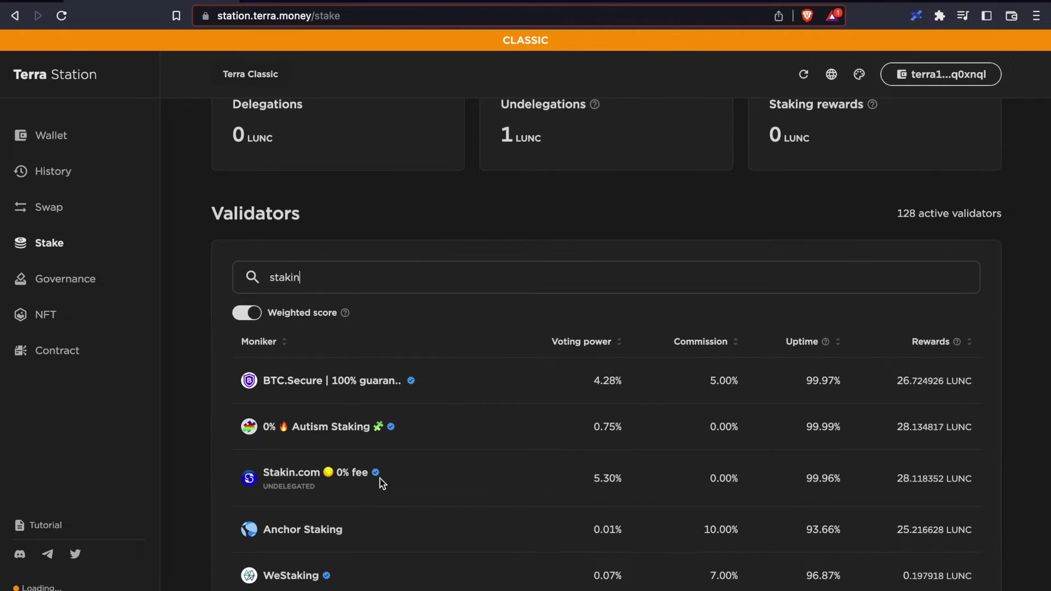
pyautogui.click(342, 479)
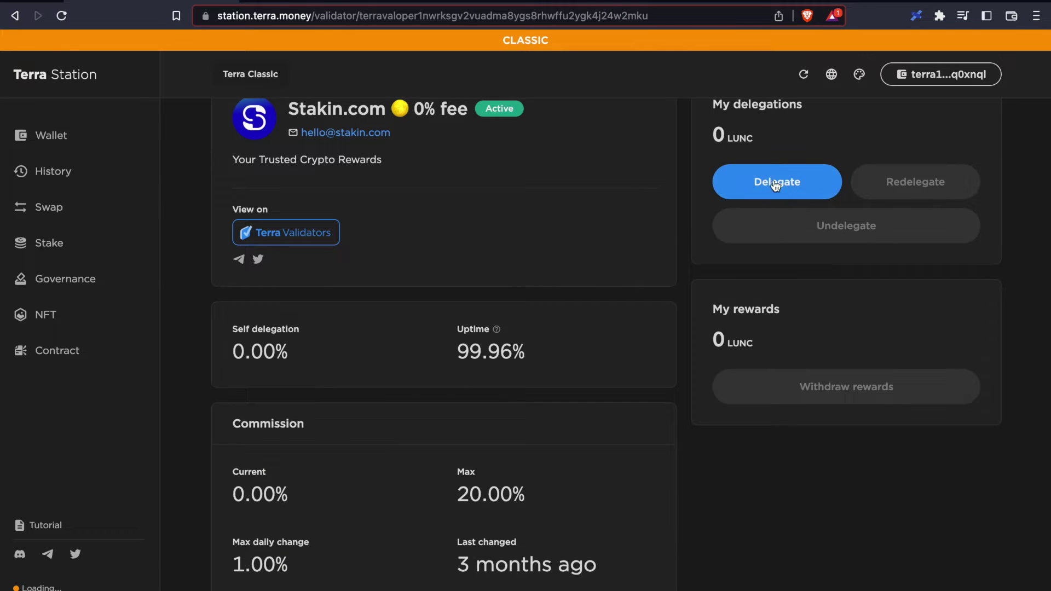
pyautogui.scroll(2, 801, 227)
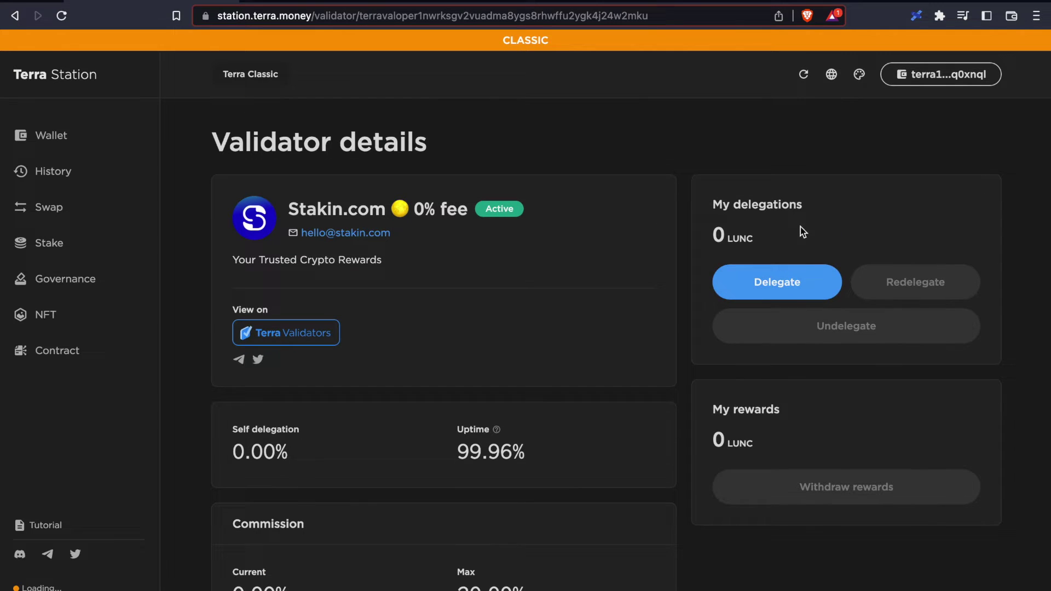
# - Start a delegation to Stakin.com with 10000 LUNC and check the transaction fee
pyautogui.click(822, 287)
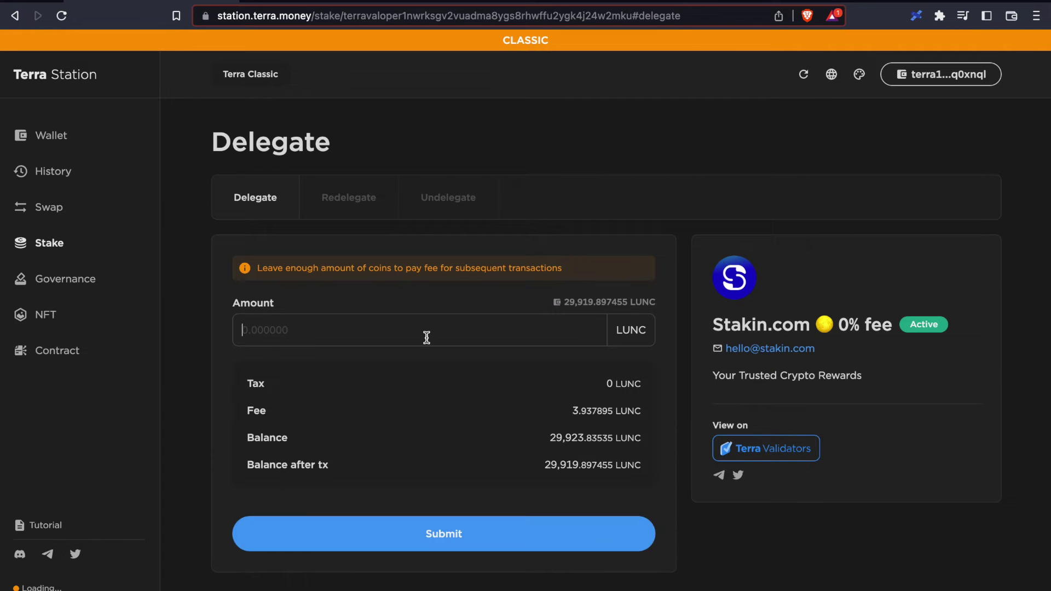
pyautogui.write('10000')
pyautogui.moveTo(572, 411); pyautogui.dragTo(635, 414)
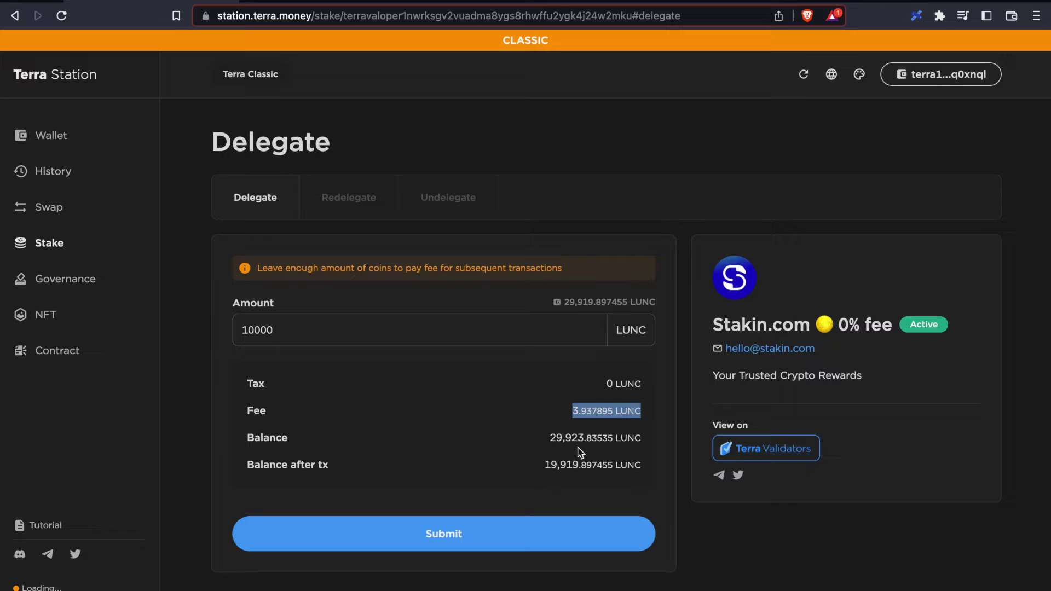
pyautogui.click(565, 481)
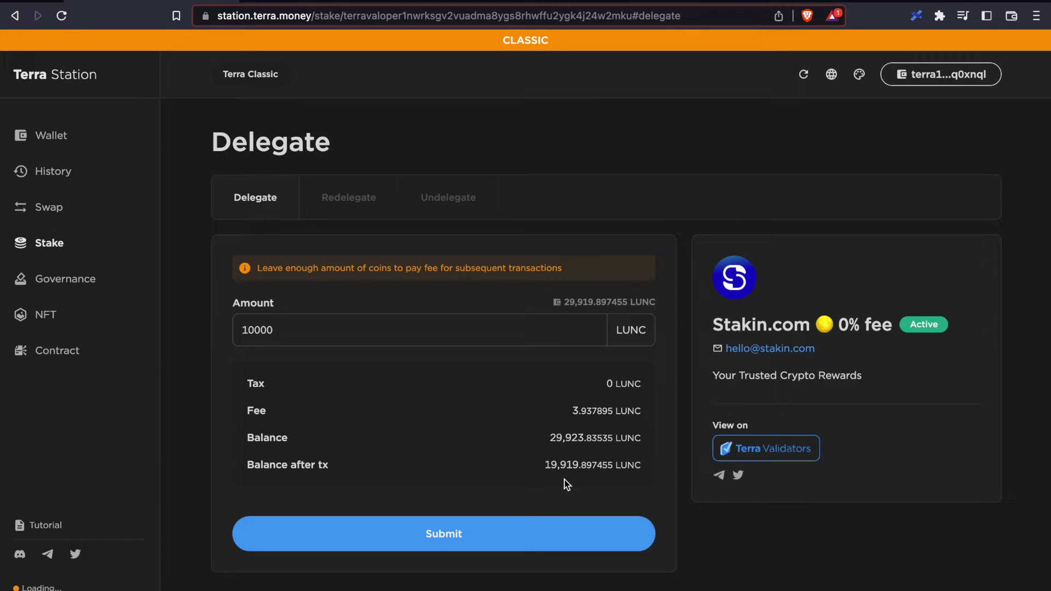
# - Change the delegation amount to 5000 LUNC, submit, and enter the wallet password for signing
pyautogui.moveTo(271, 331); pyautogui.dragTo(237, 330)
pyautogui.write('5000')
pyautogui.moveTo(296, 329); pyautogui.dragTo(229, 332)
pyautogui.click(295, 334)
pyautogui.moveTo(541, 415); pyautogui.dragTo(650, 418)
pyautogui.click(622, 458)
pyautogui.click(491, 536)
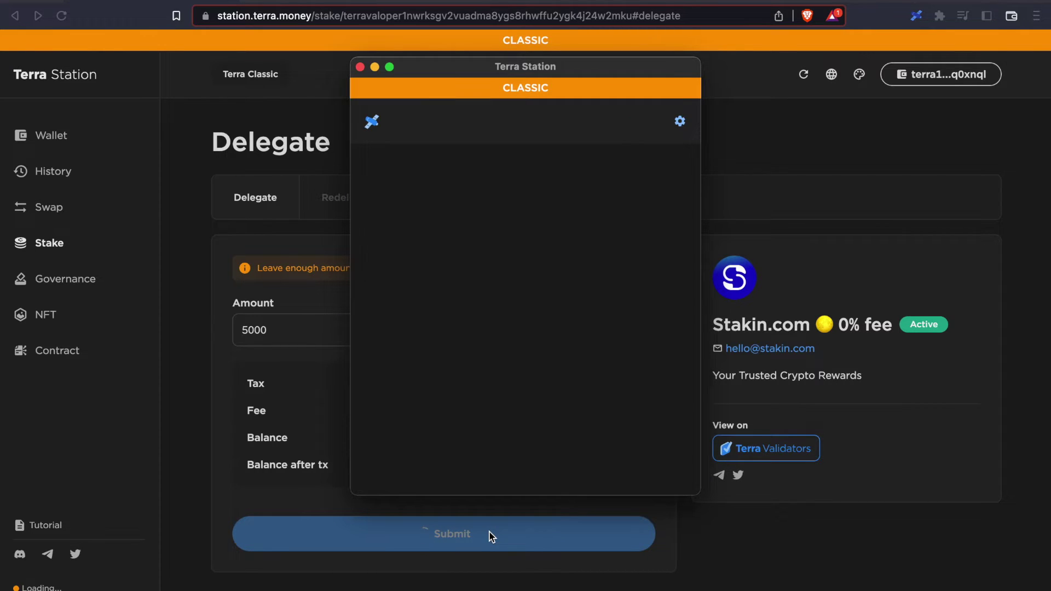
pyautogui.press('super+v')
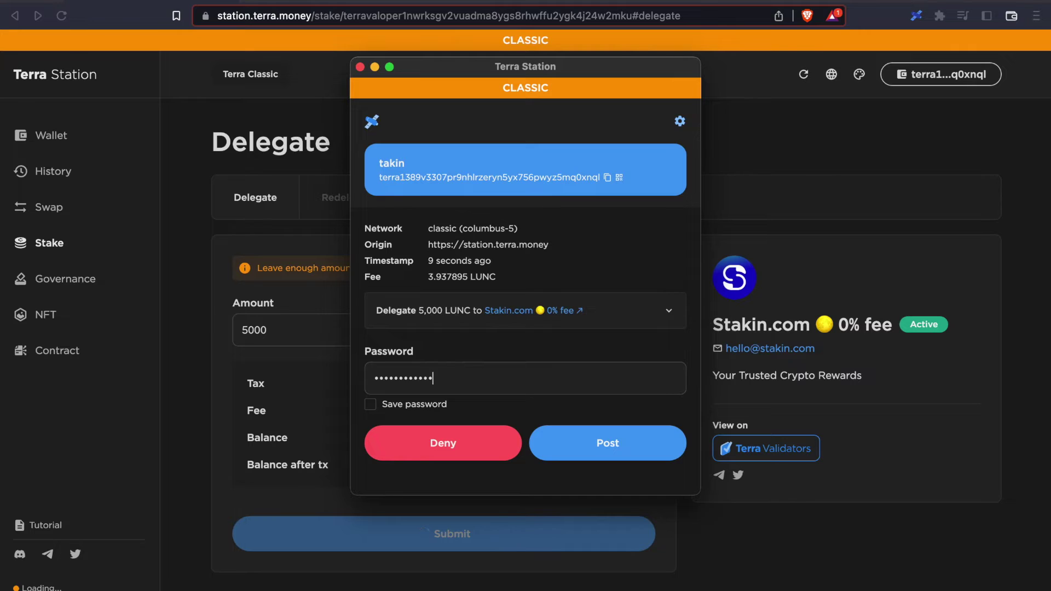
# - Post the 5,000 LUNC delegation, confirm it on Stakin.com's validator page, then return to Wallet
pyautogui.click(645, 446)
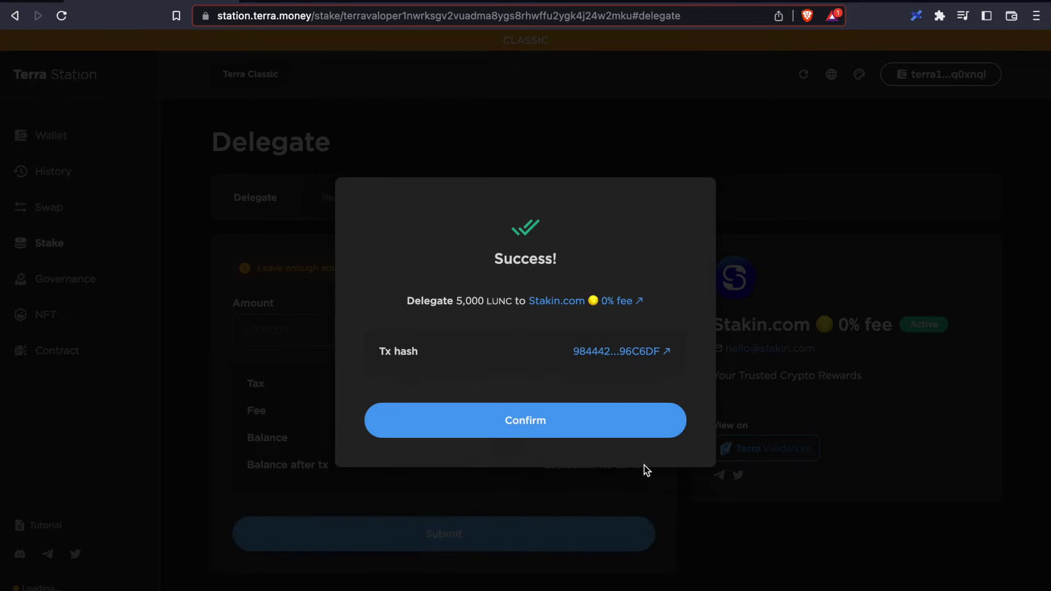
pyautogui.click(580, 425)
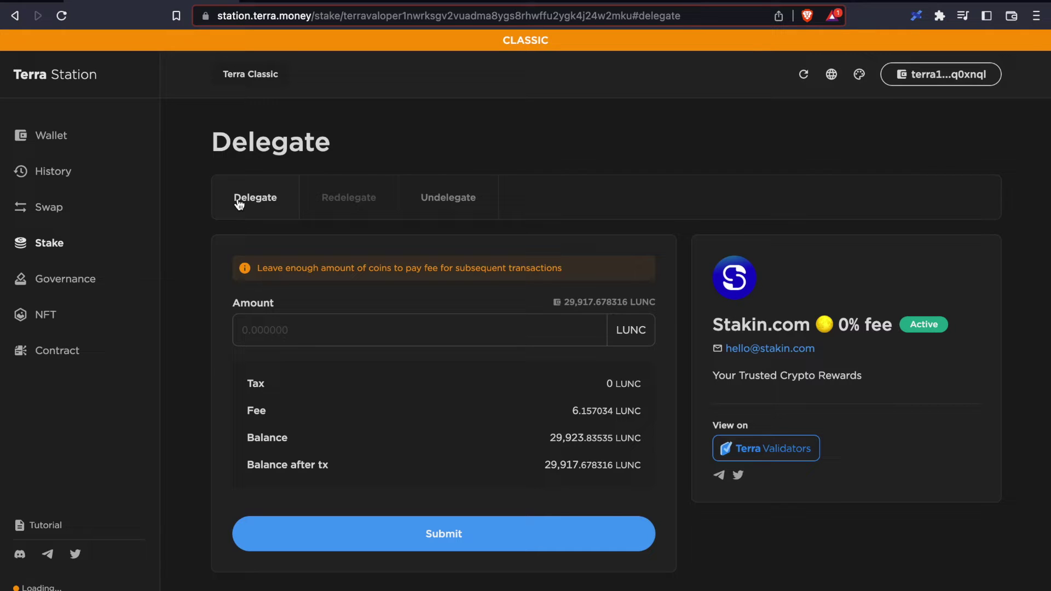
pyautogui.click(70, 243)
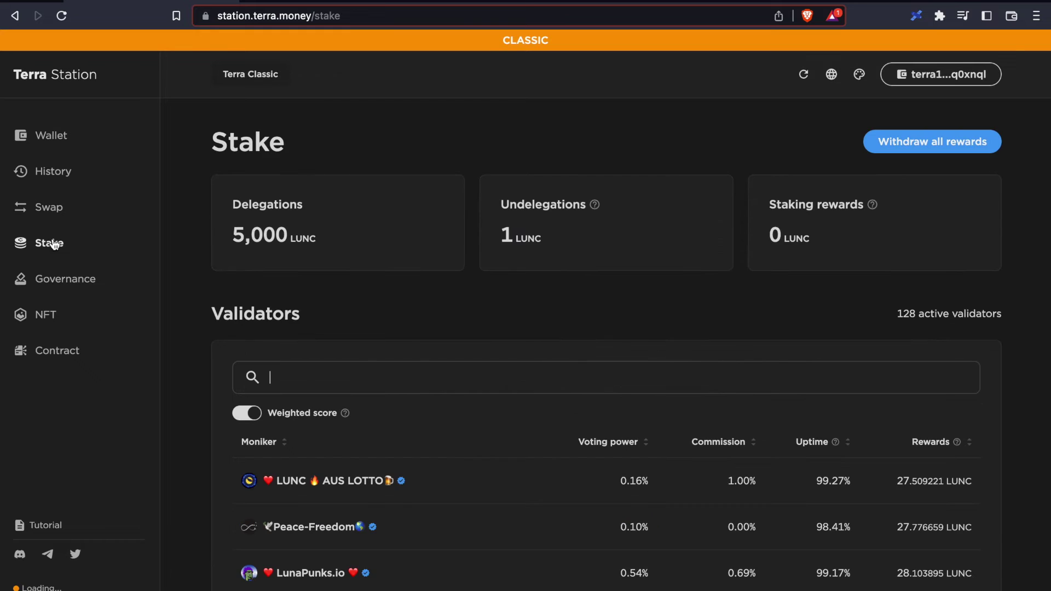
pyautogui.click(319, 239)
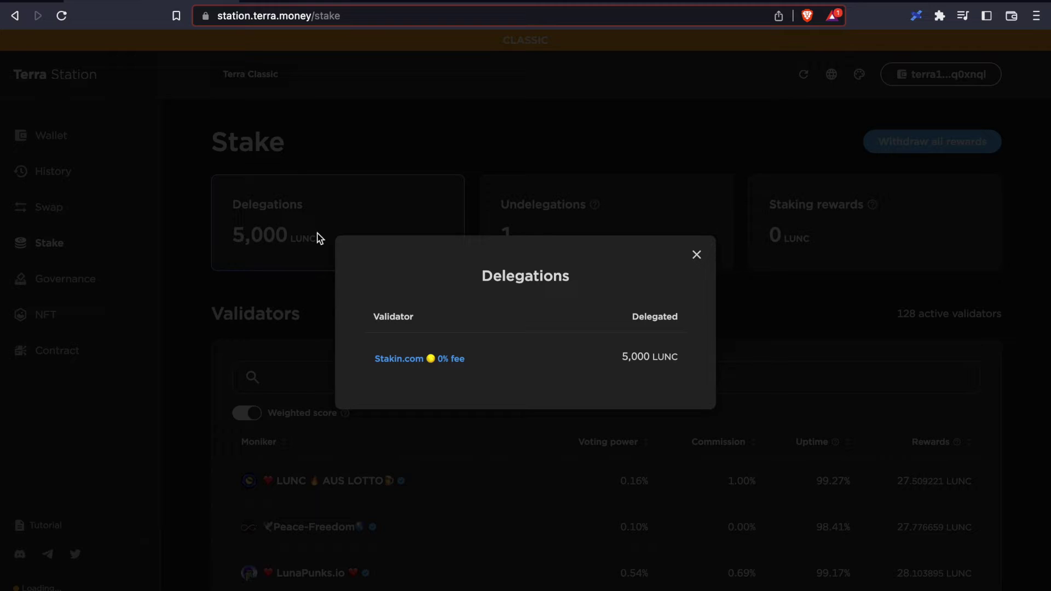
pyautogui.click(454, 365)
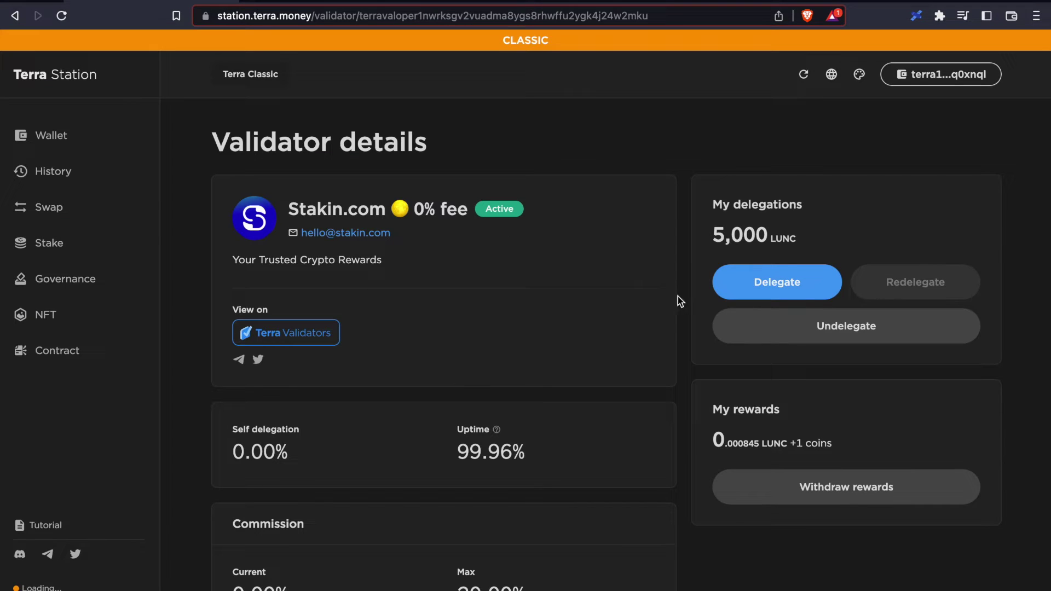
pyautogui.moveTo(802, 235); pyautogui.dragTo(712, 238)
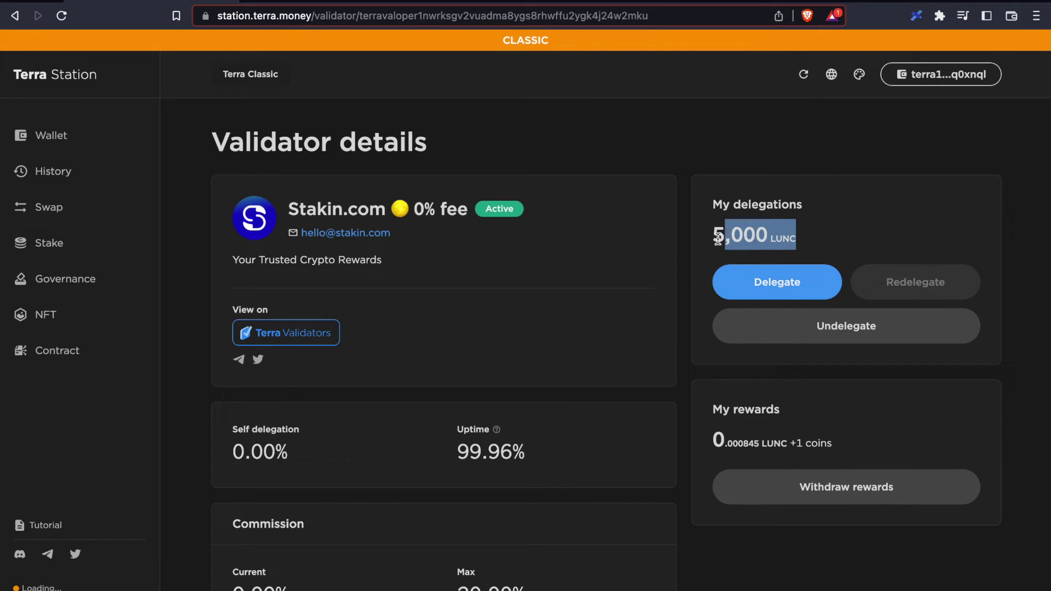
pyautogui.click(841, 237)
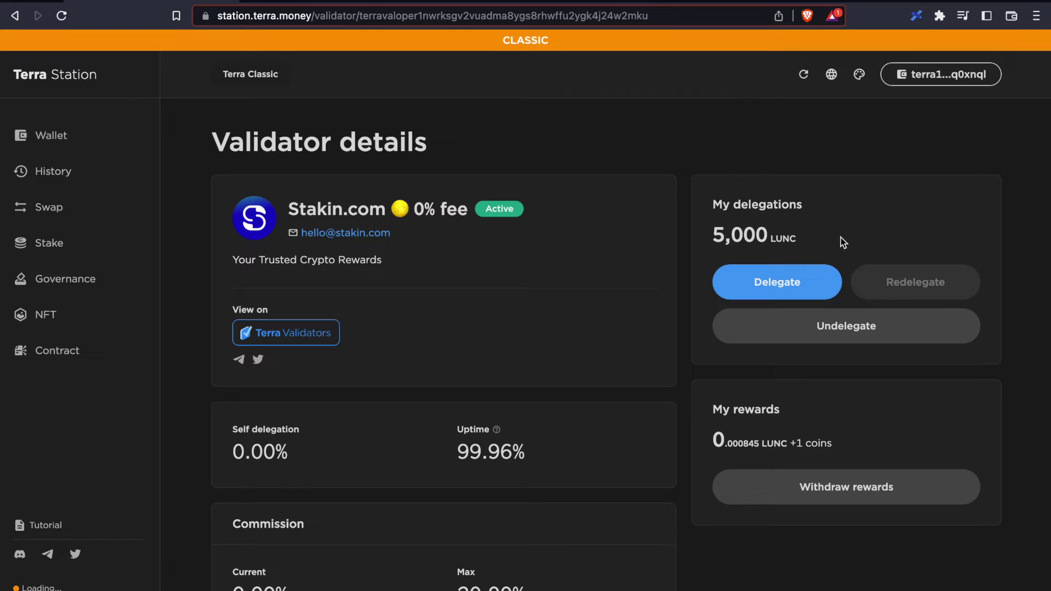
pyautogui.click(48, 136)
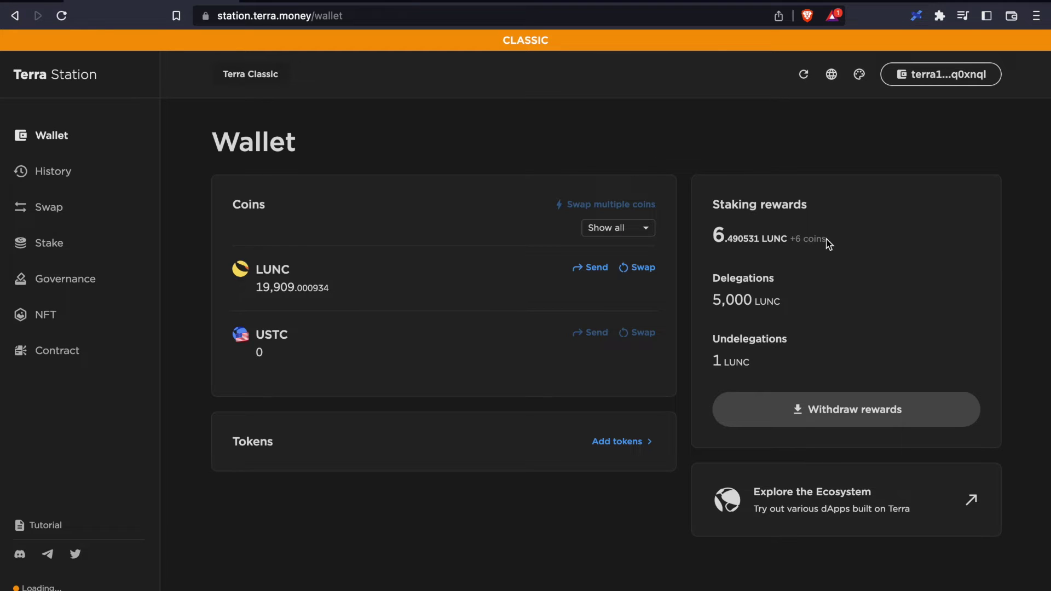
# - Open the Withdraw all rewards form listing 6.491389 LUNC and six other coins from Stakin.com
pyautogui.moveTo(708, 231); pyautogui.dragTo(830, 245)
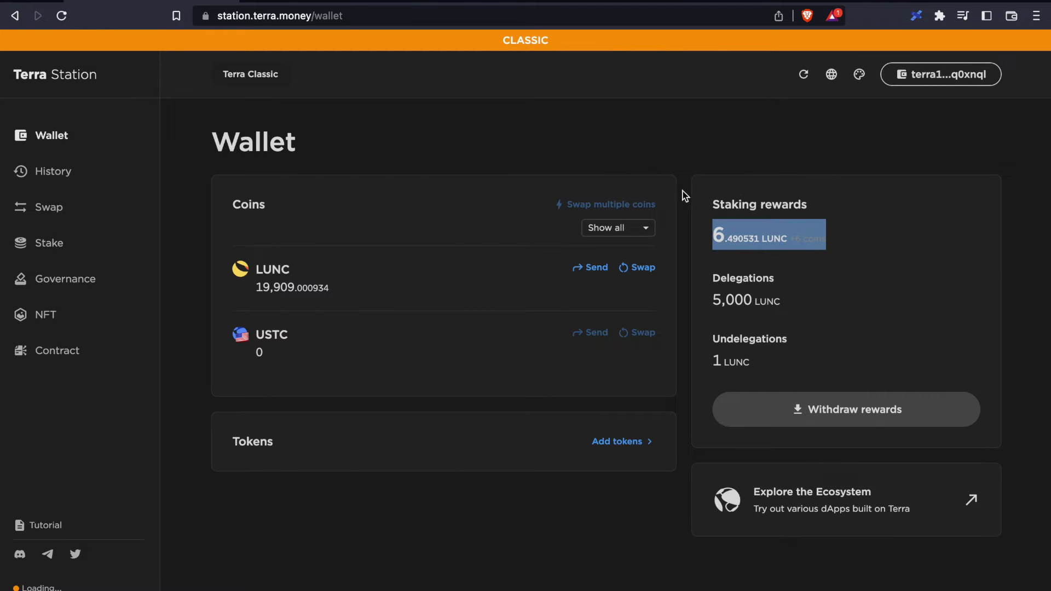
pyautogui.click(603, 169)
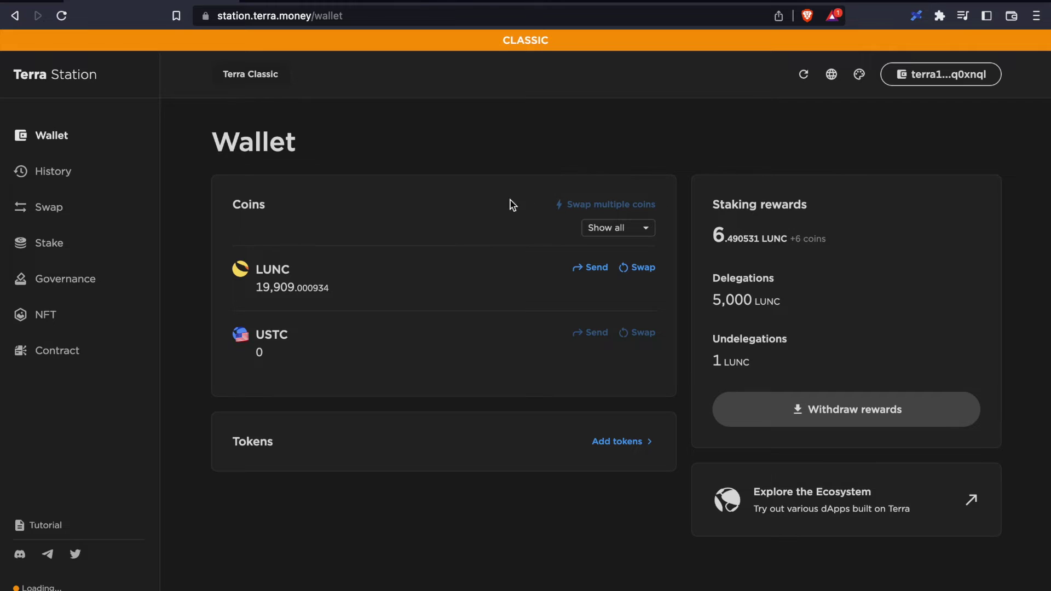
pyautogui.click(49, 244)
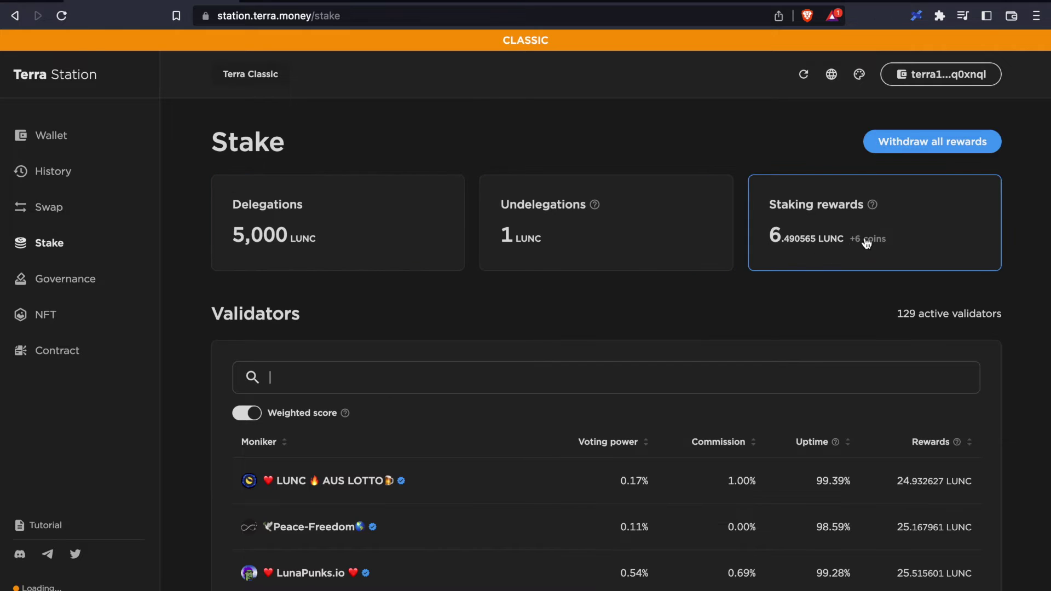
pyautogui.click(979, 143)
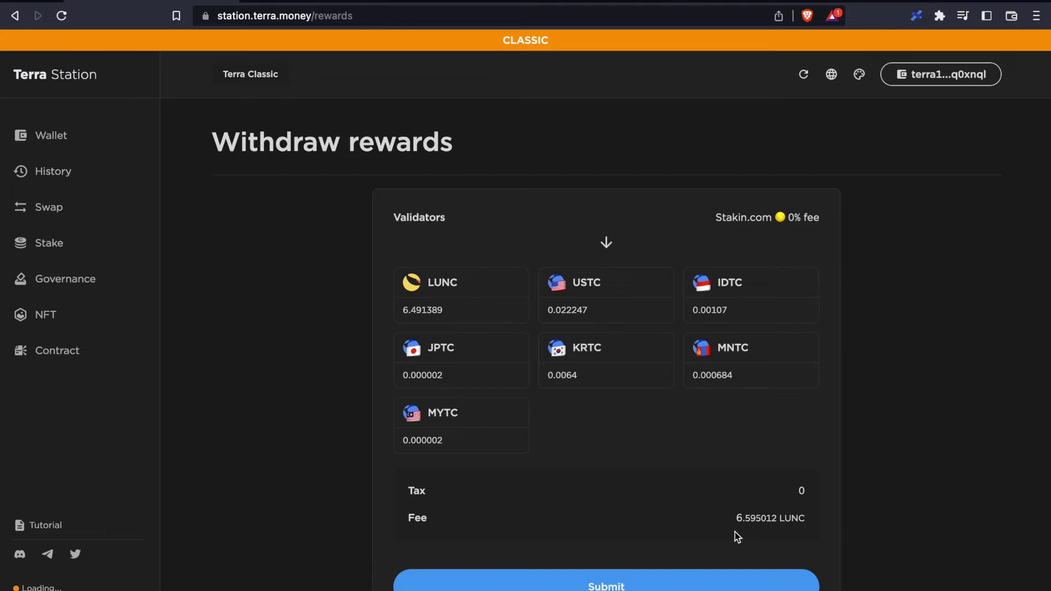
pyautogui.moveTo(734, 519); pyautogui.dragTo(833, 517)
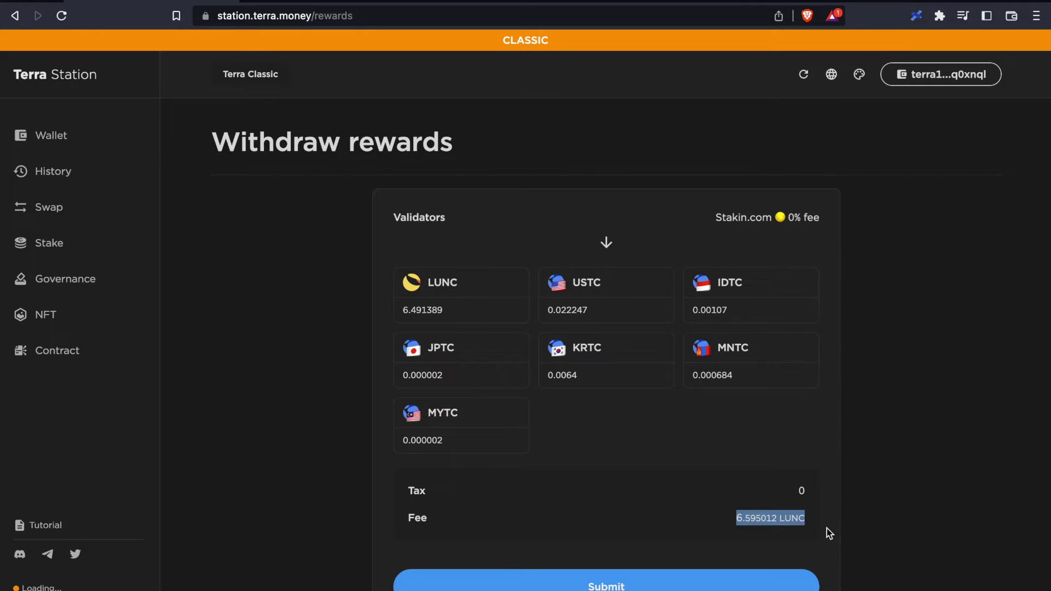
pyautogui.click(827, 528)
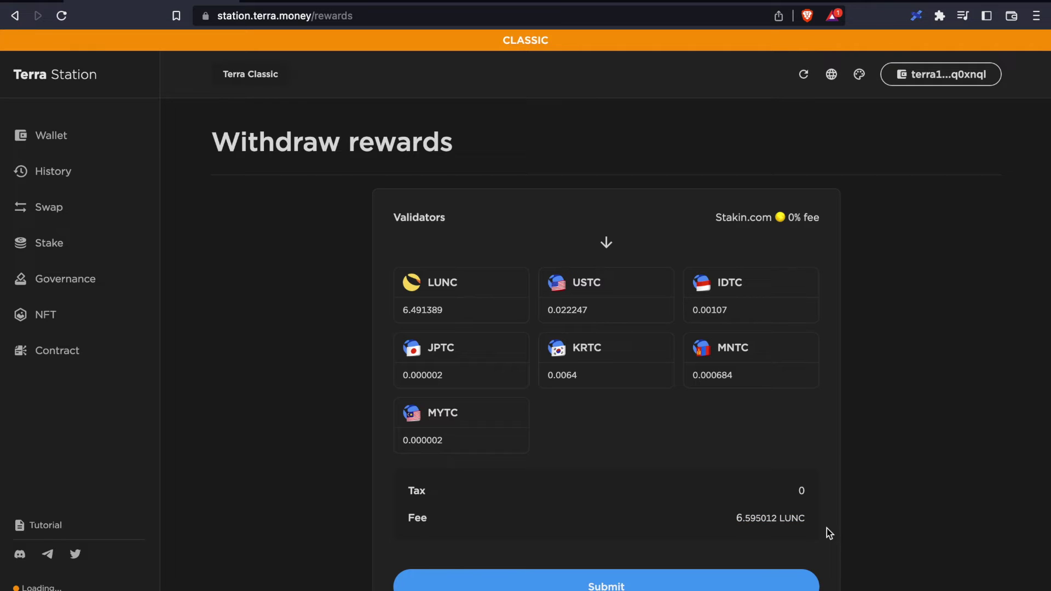
# - Sign and post the reward withdrawal (6.595012 LUNC fee), then return to the Wallet page
pyautogui.click(640, 587)
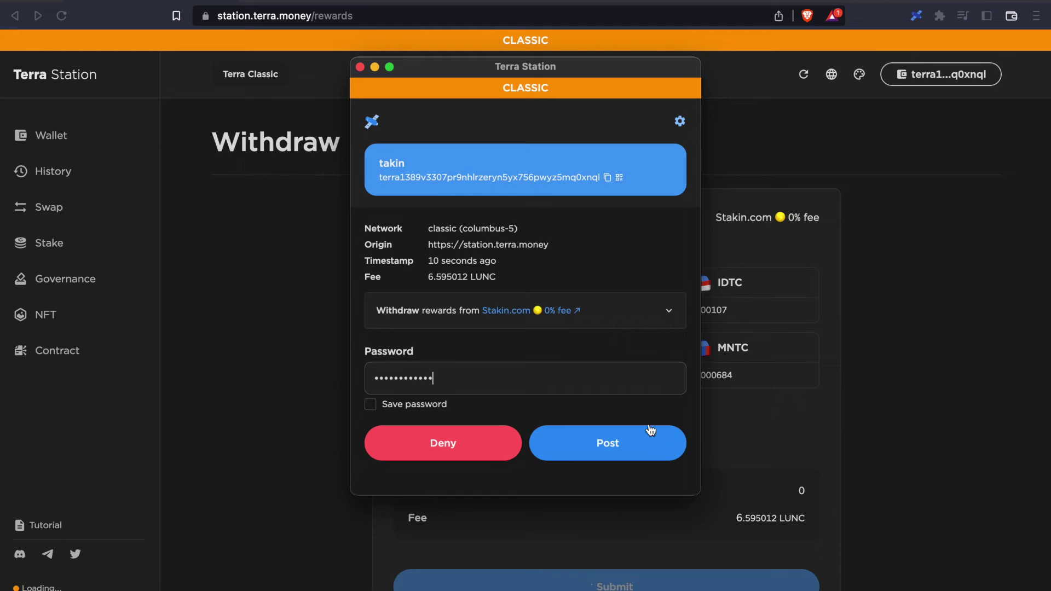
pyautogui.moveTo(481, 283); pyautogui.dragTo(504, 283)
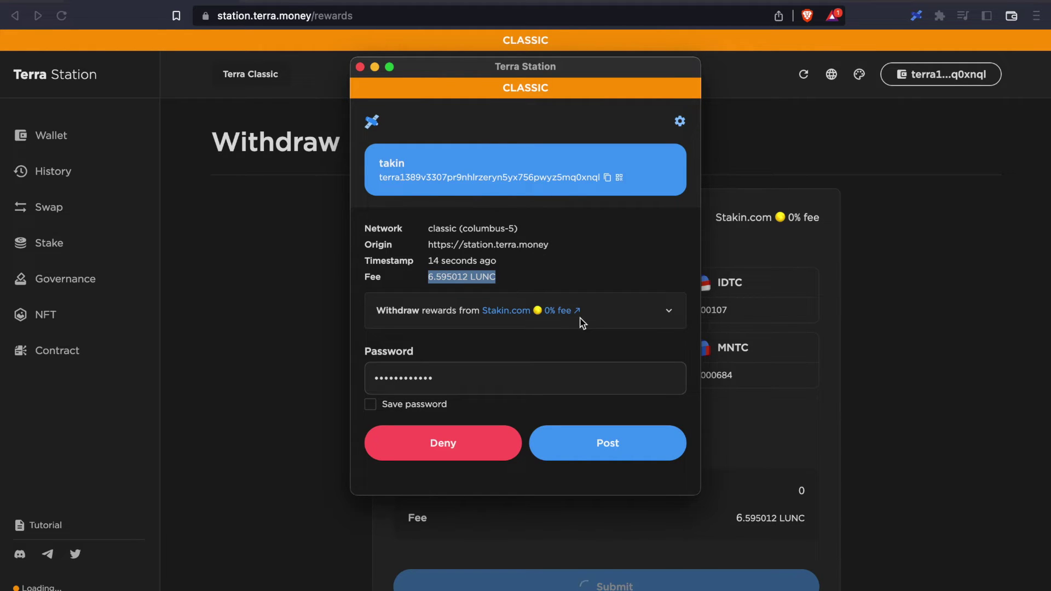
pyautogui.click(657, 448)
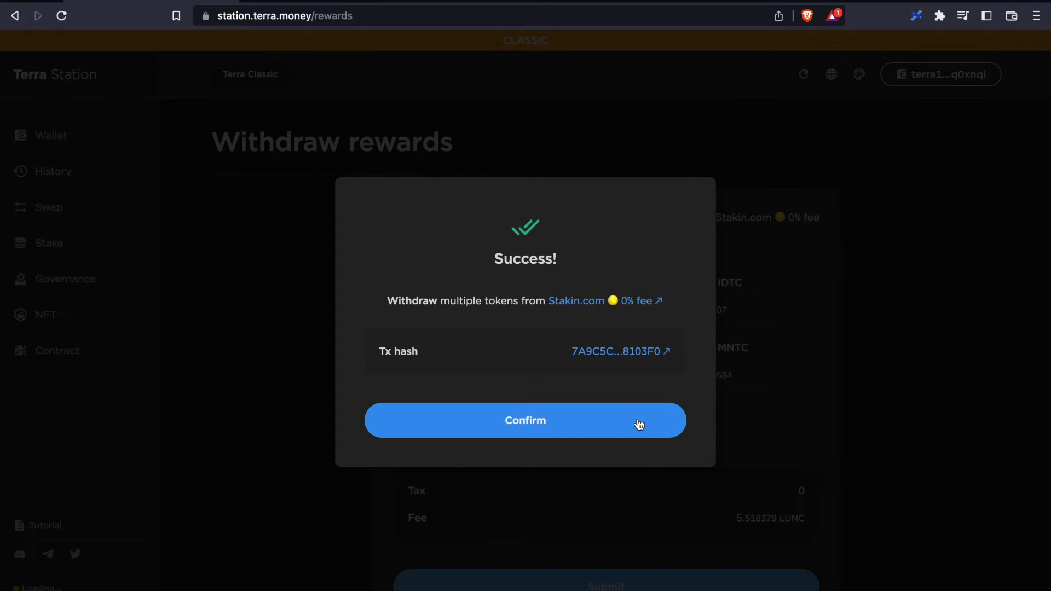
pyautogui.click(636, 419)
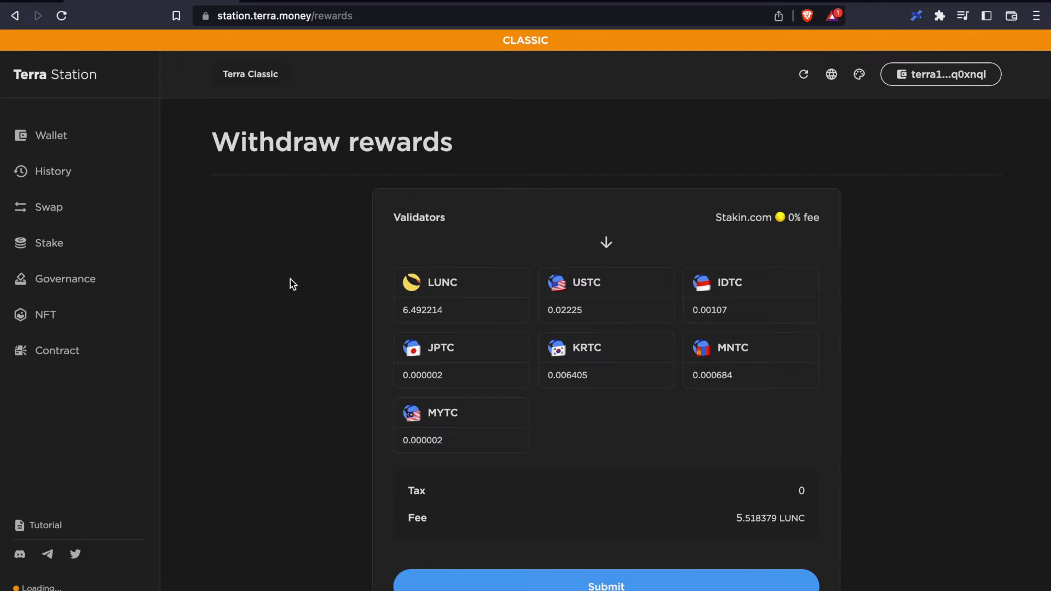
pyautogui.click(54, 144)
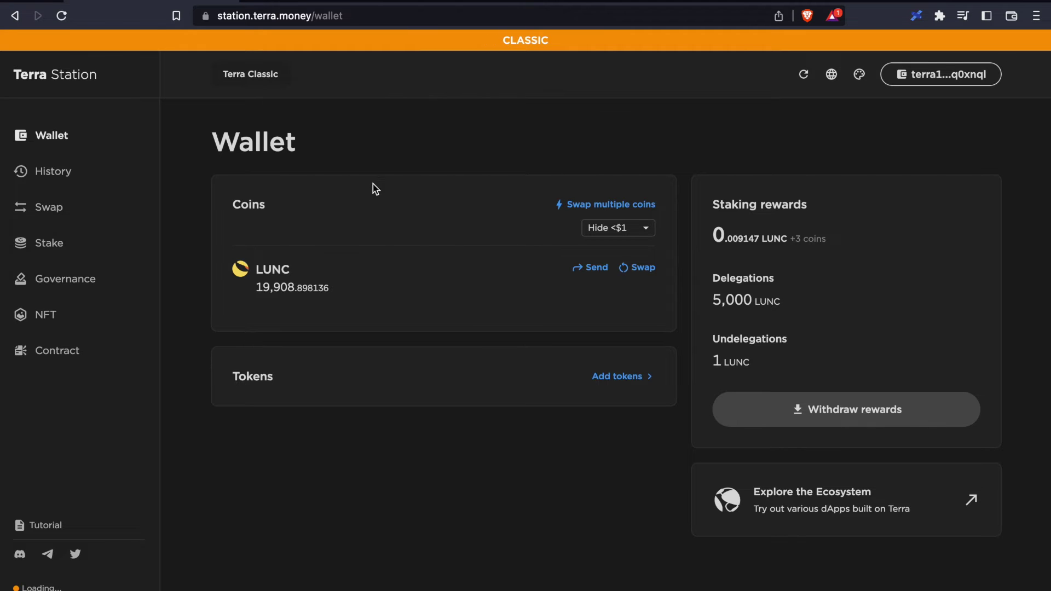
# - From Stake, open the Delegations list and select Stakin.com to view its 5,000 LUNC delegation
pyautogui.click(51, 249)
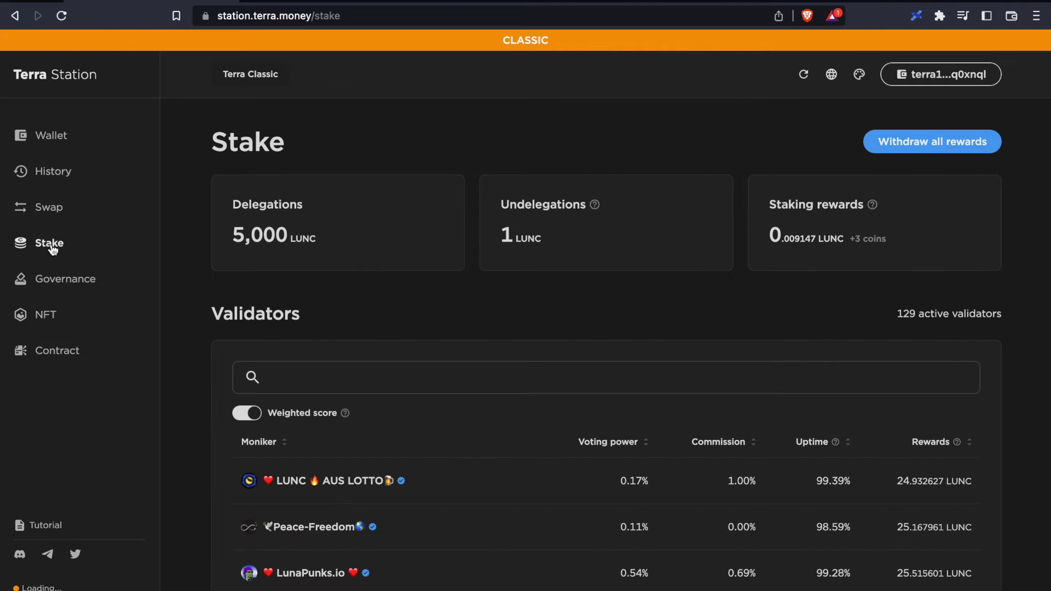
pyautogui.click(377, 239)
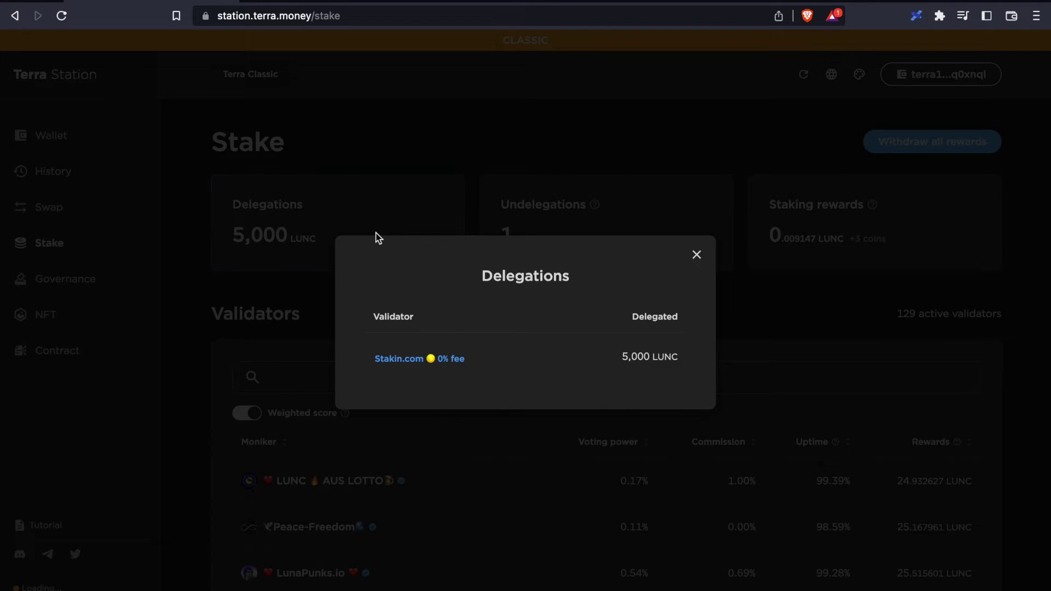
pyautogui.click(445, 360)
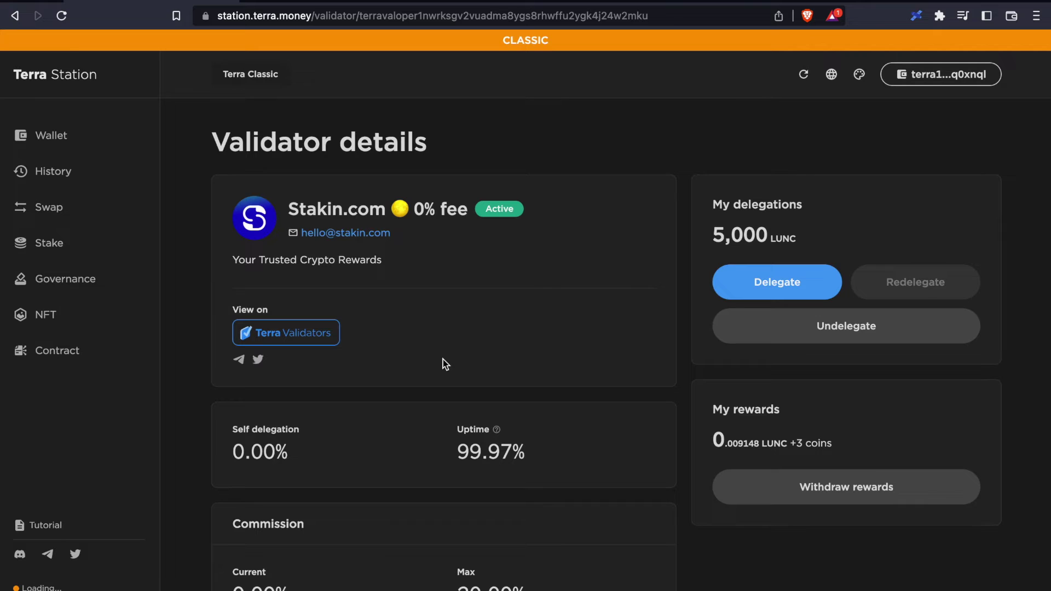
# - Start undelegating from Stakin.com and fill in the full 5000 LUNC, with a 7.414919 LUNC fee
pyautogui.click(920, 333)
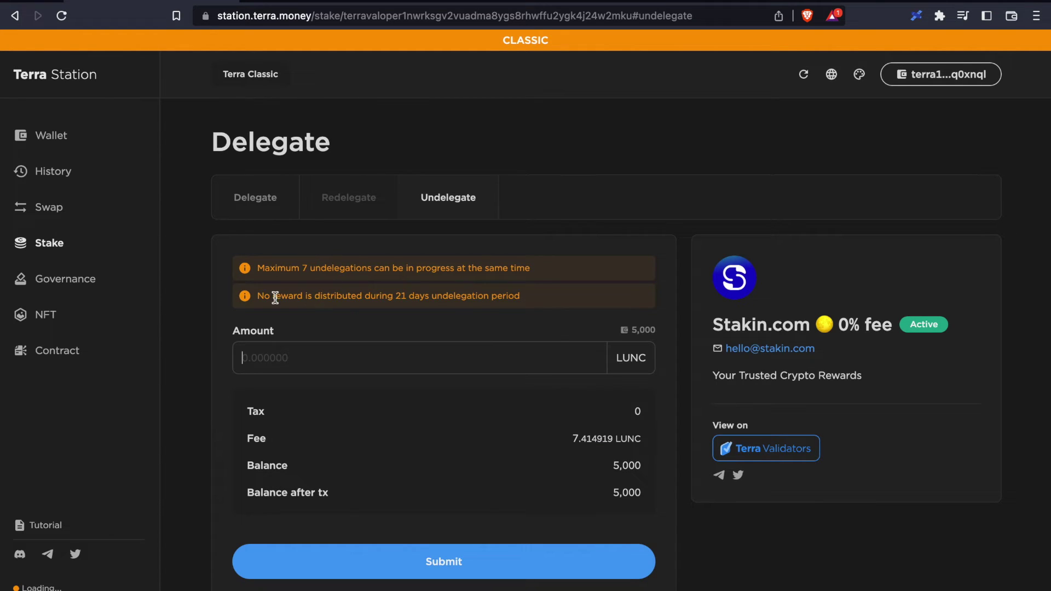
pyautogui.moveTo(258, 296); pyautogui.dragTo(395, 296)
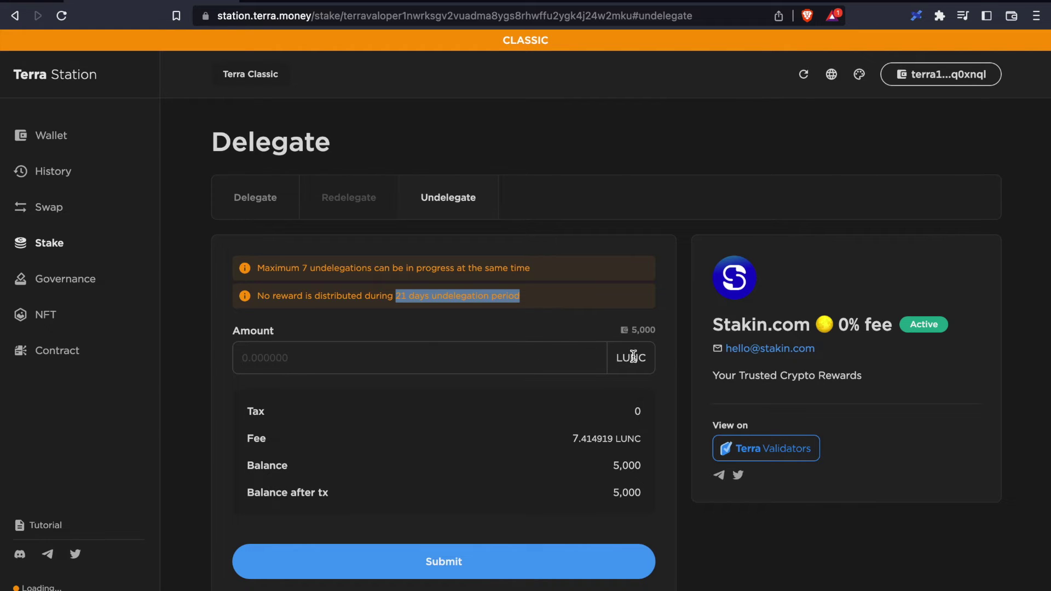
pyautogui.click(649, 336)
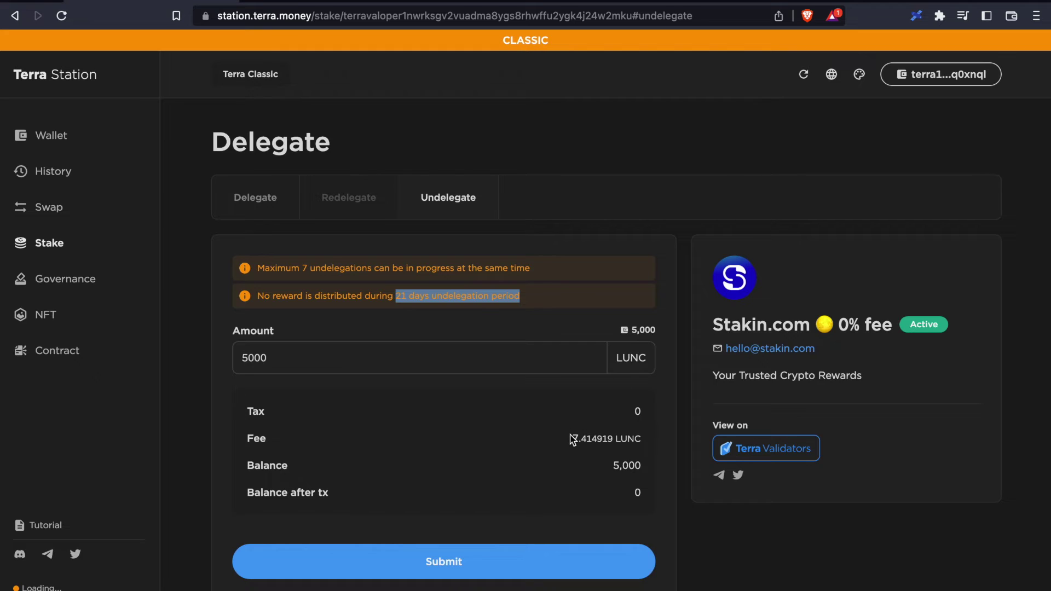
pyautogui.moveTo(570, 439); pyautogui.dragTo(639, 441)
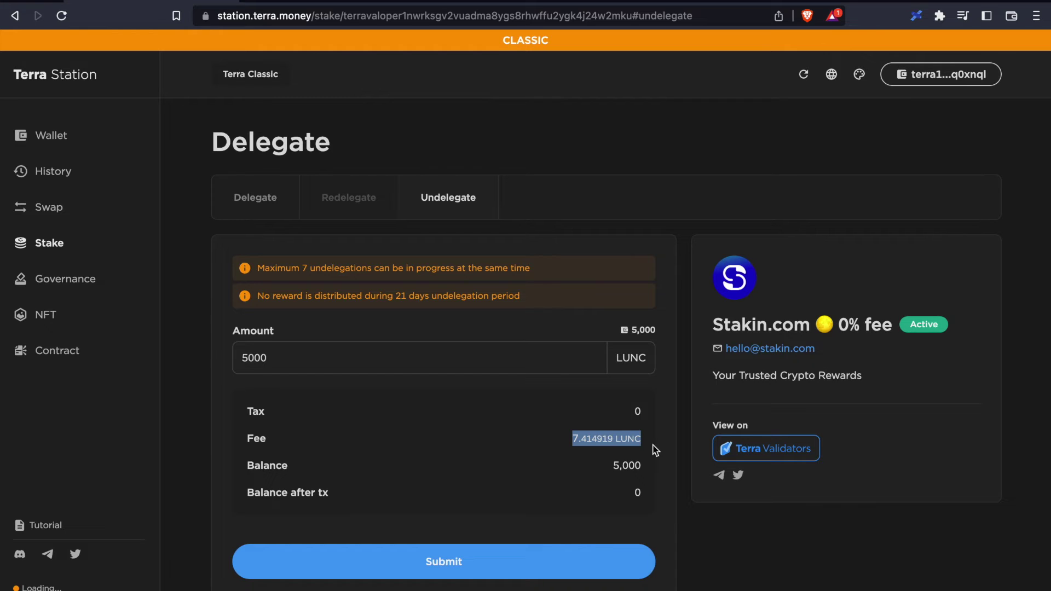
pyautogui.click(655, 450)
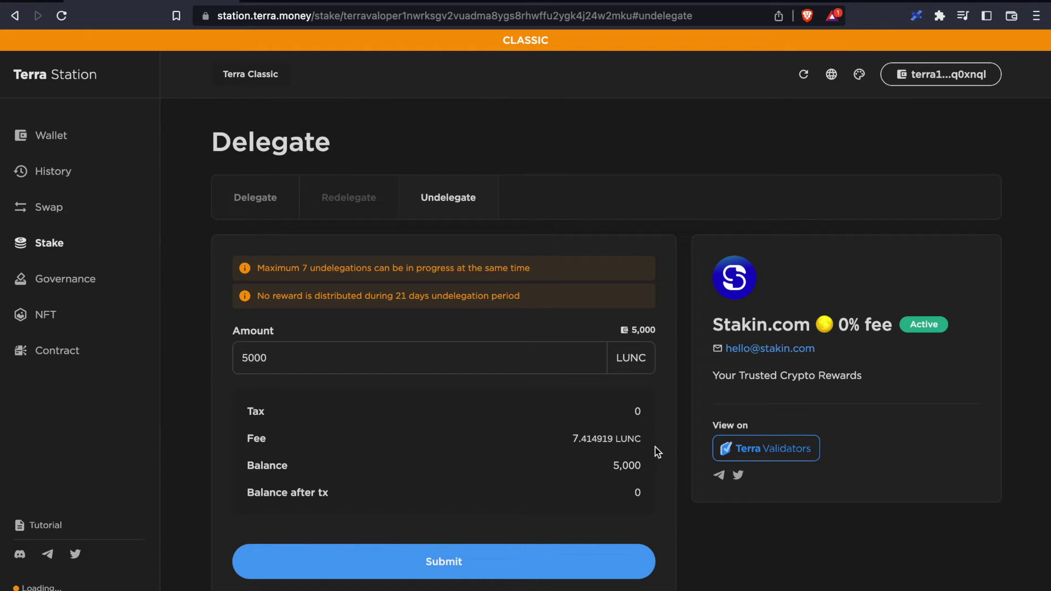
# - Sign and post the 5,000 LUNC undelegation, then return to Wallet showing 19,901.494013 LUNC
pyautogui.click(493, 571)
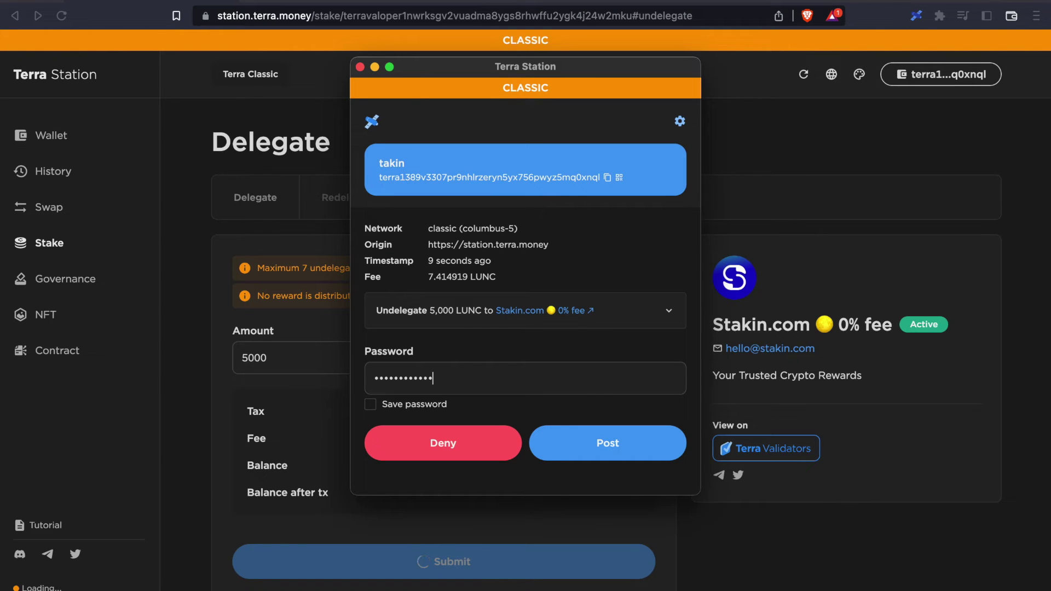
pyautogui.click(613, 443)
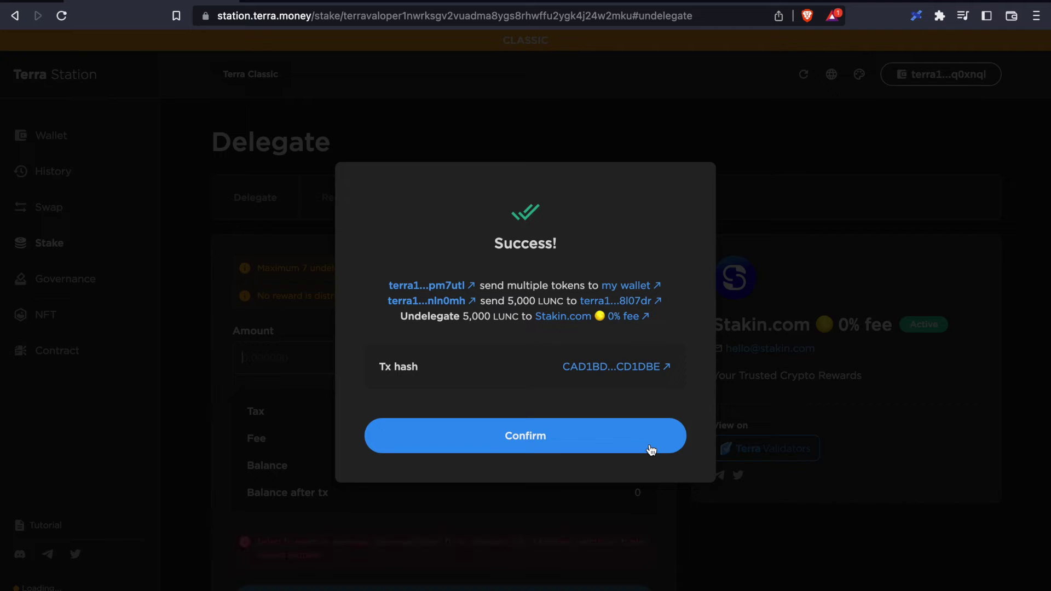
pyautogui.click(651, 450)
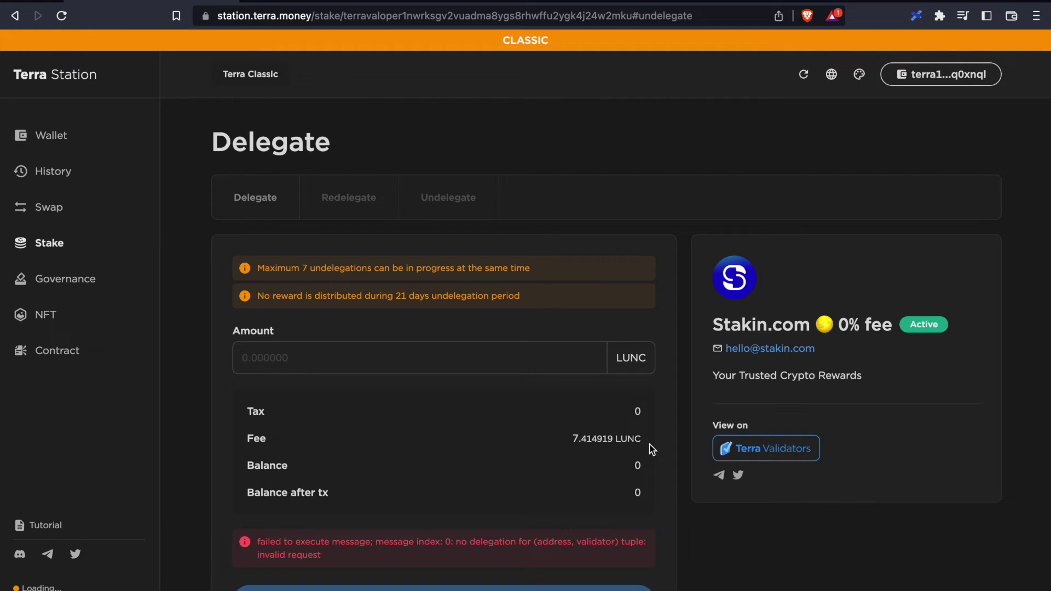
pyautogui.click(56, 137)
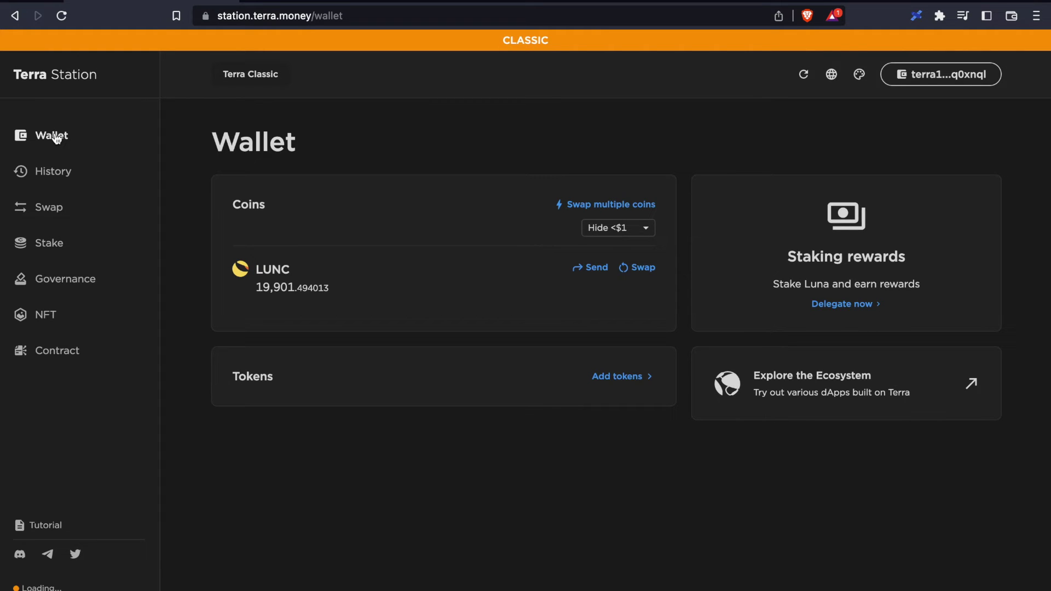
pyautogui.click(52, 243)
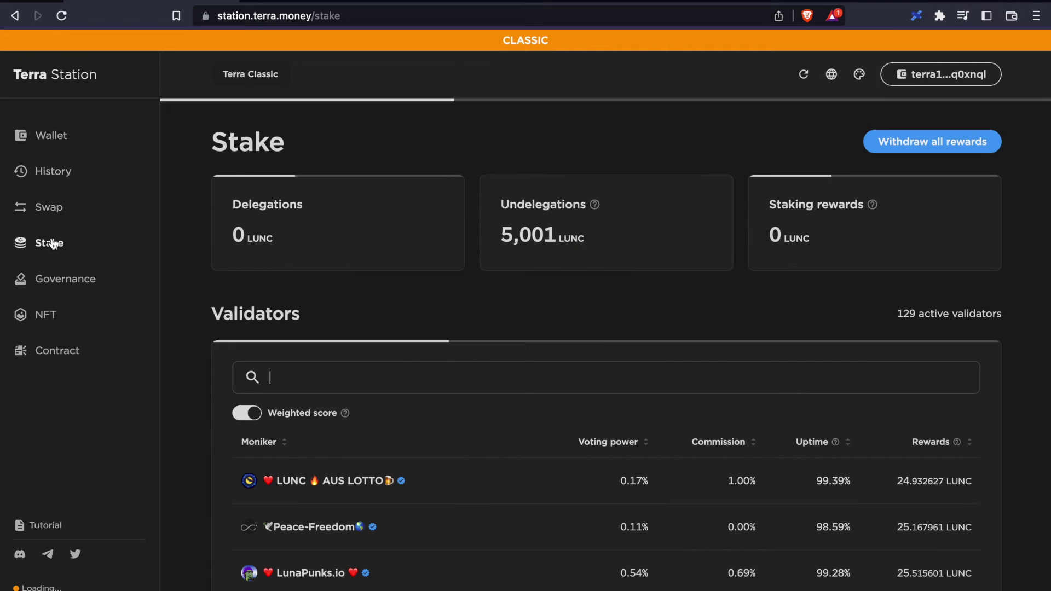
pyautogui.moveTo(597, 207)
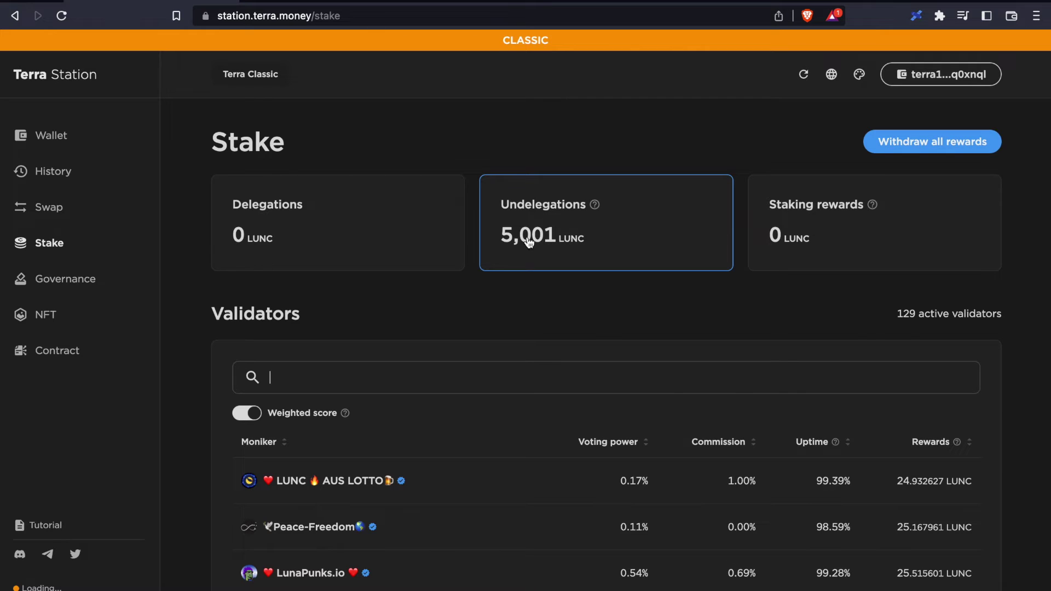
pyautogui.click(530, 241)
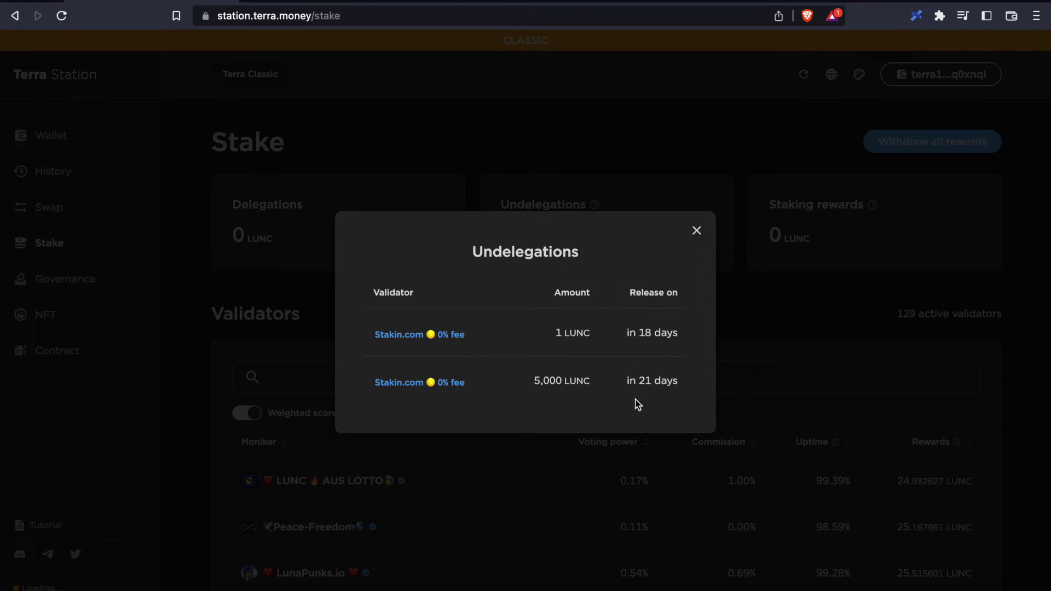
pyautogui.moveTo(688, 392); pyautogui.dragTo(625, 386)
pyautogui.moveTo(685, 339); pyautogui.dragTo(629, 331)
pyautogui.click(697, 230)
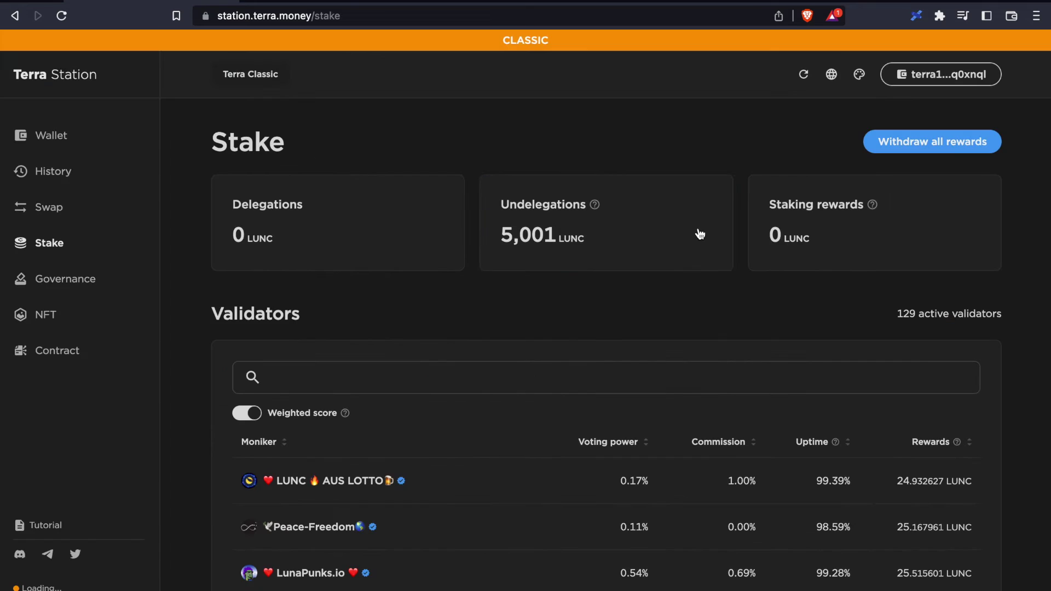
pyautogui.click(49, 137)
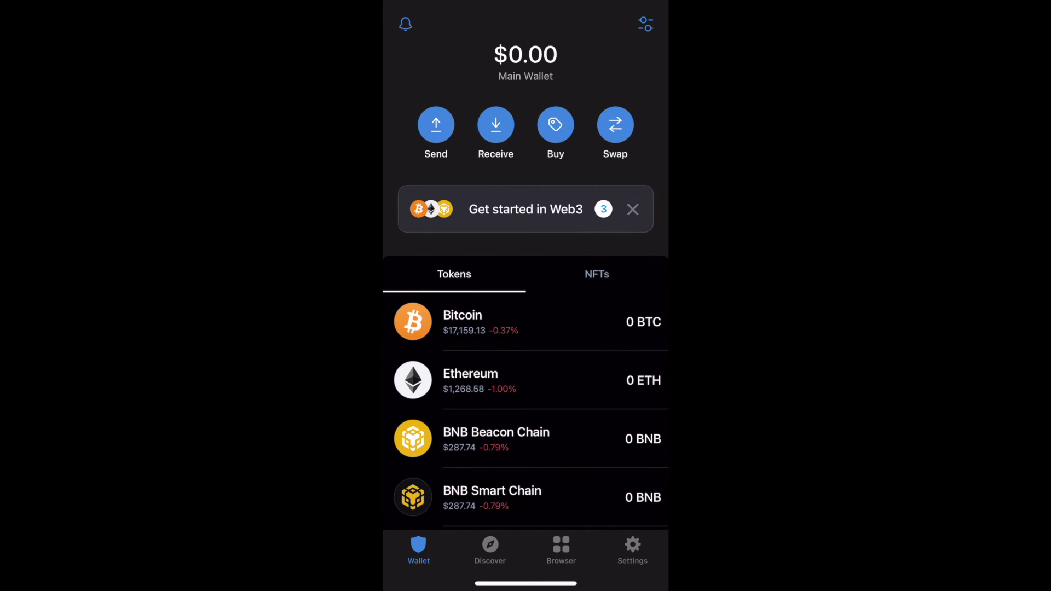
# - Hide BNB Smart Chain, BNB Beacon Chain and Ethereum, and add Terra Classic (LUNC) to the wallet
pyautogui.click(646, 24)
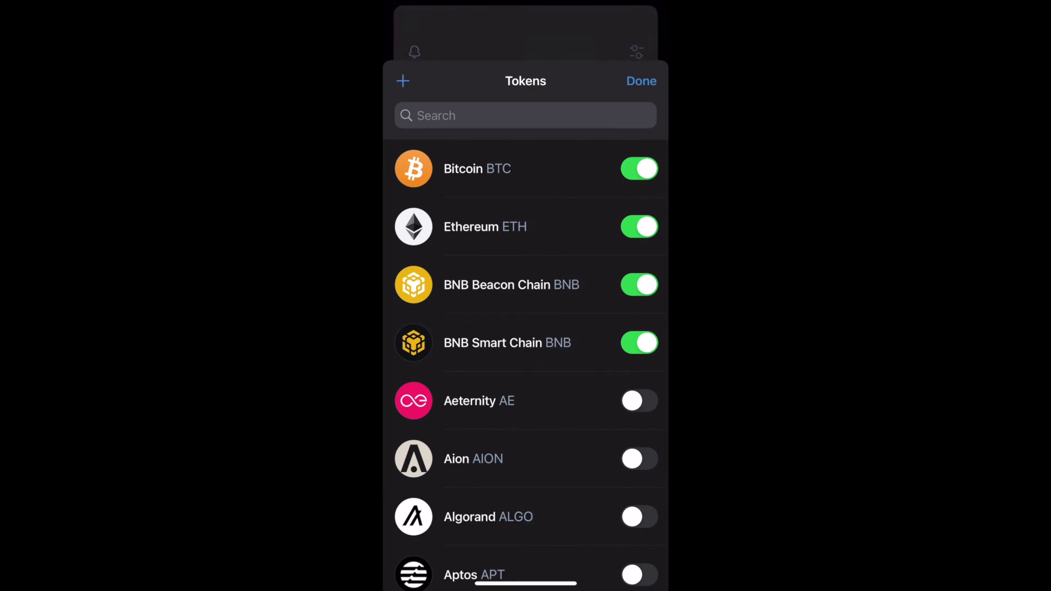
pyautogui.click(639, 298)
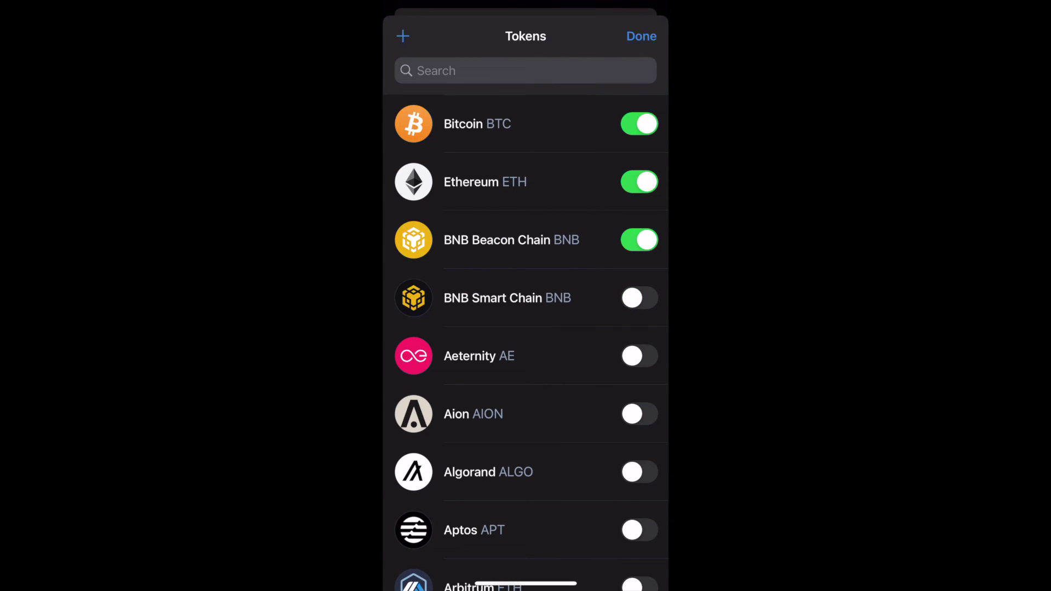
pyautogui.click(640, 240)
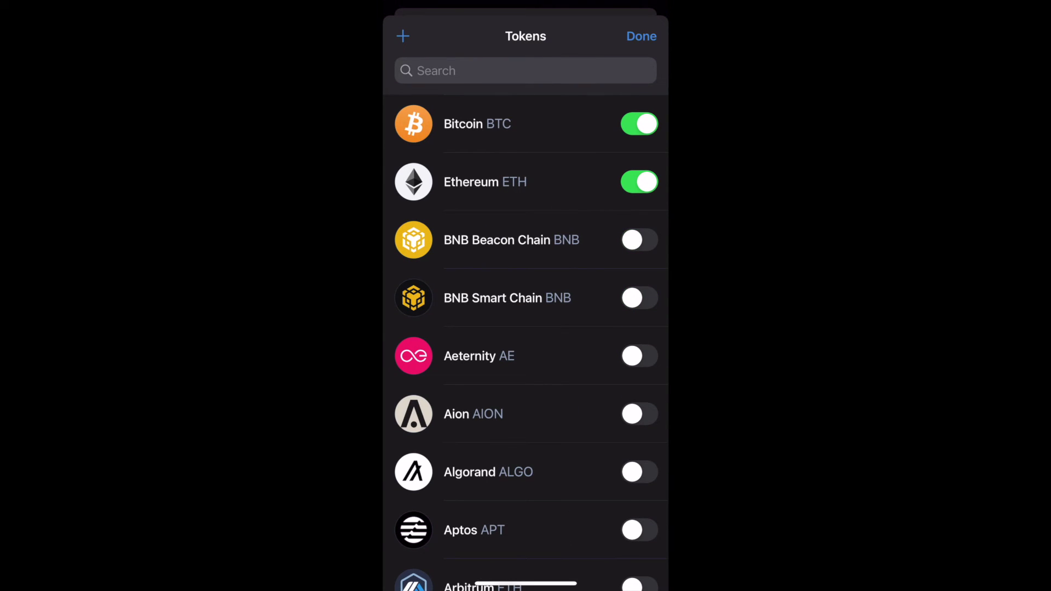
pyautogui.click(640, 182)
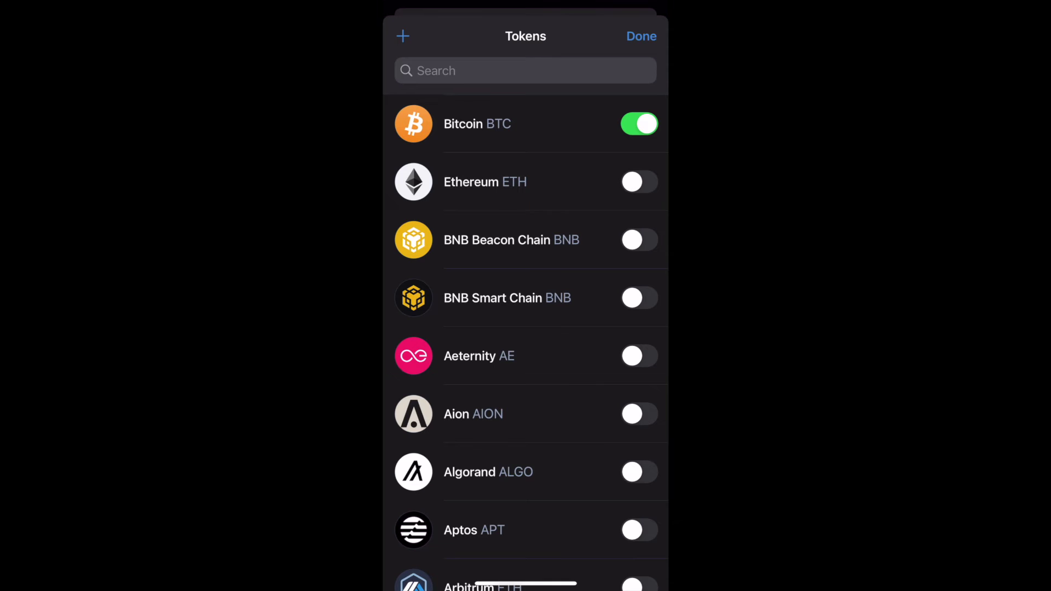
pyautogui.click(526, 71)
pyautogui.write('Lun')
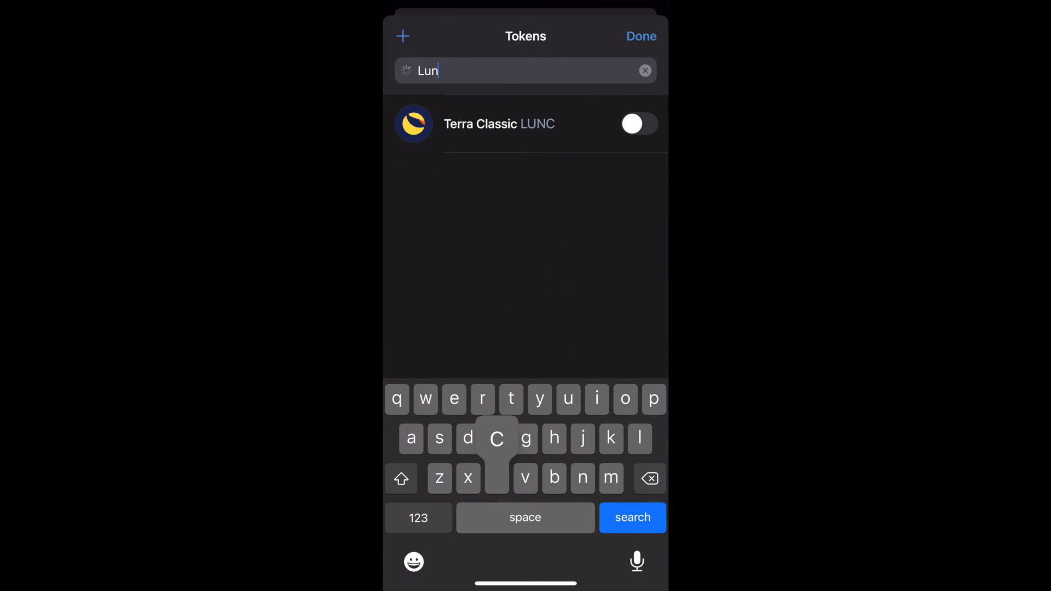
pyautogui.write('c')
pyautogui.click(639, 124)
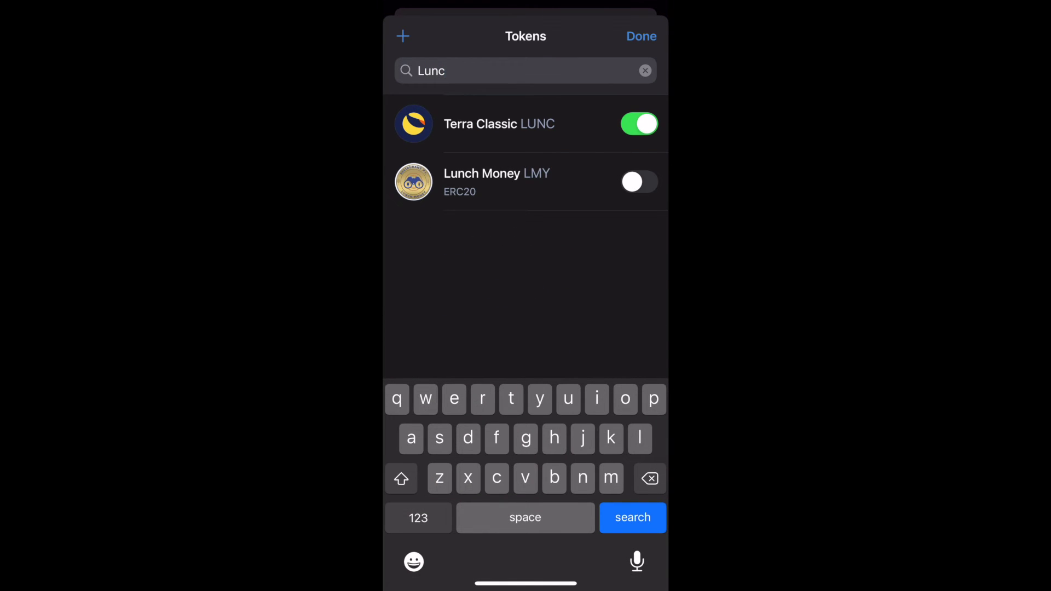
pyautogui.click(642, 37)
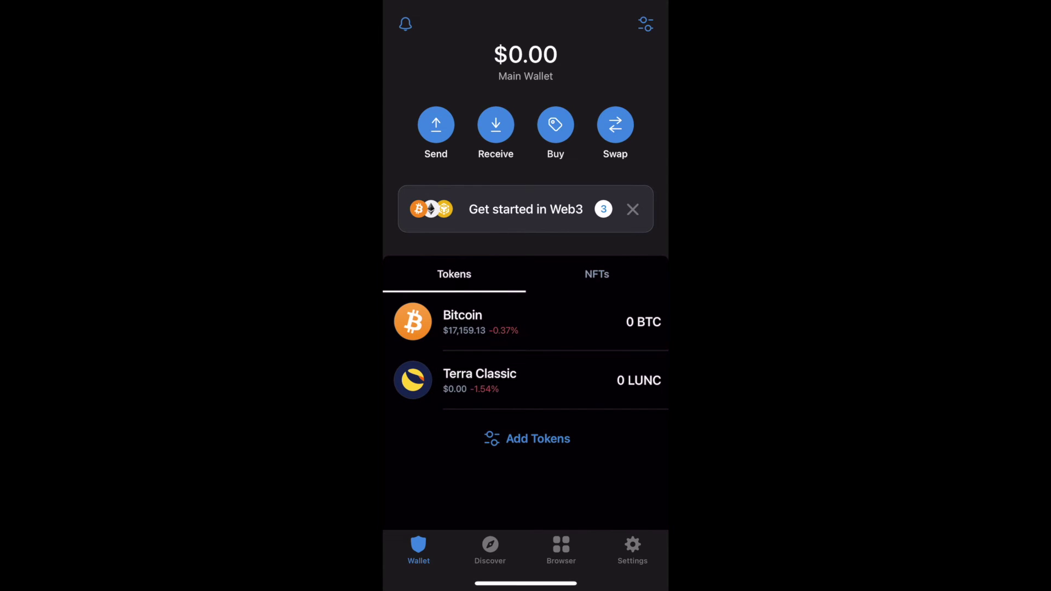
# - Copy the Terra Classic LUNC receiving address shown under its QR code
pyautogui.click(480, 380)
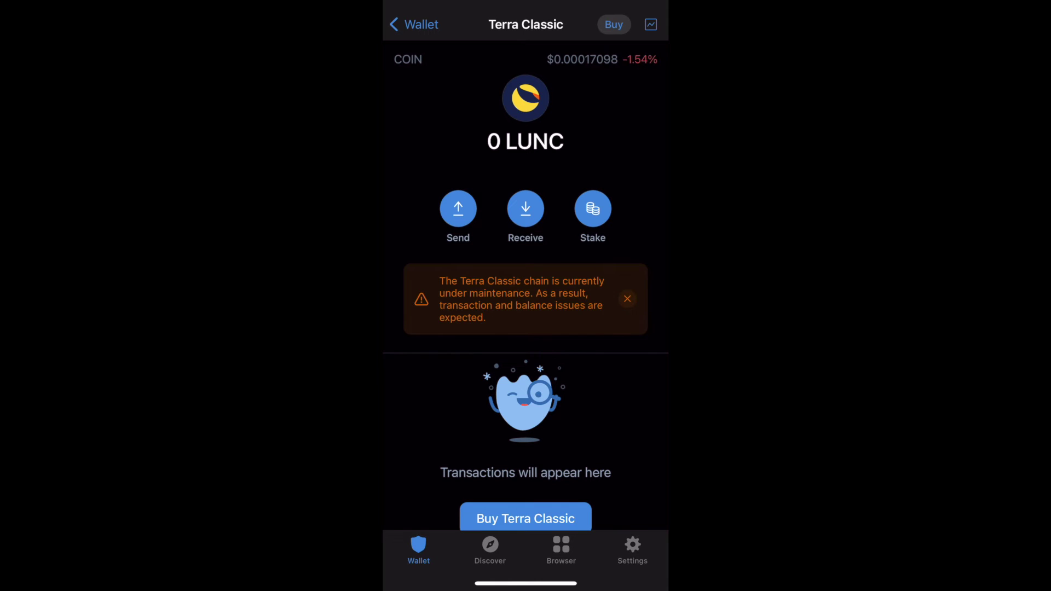
pyautogui.click(525, 208)
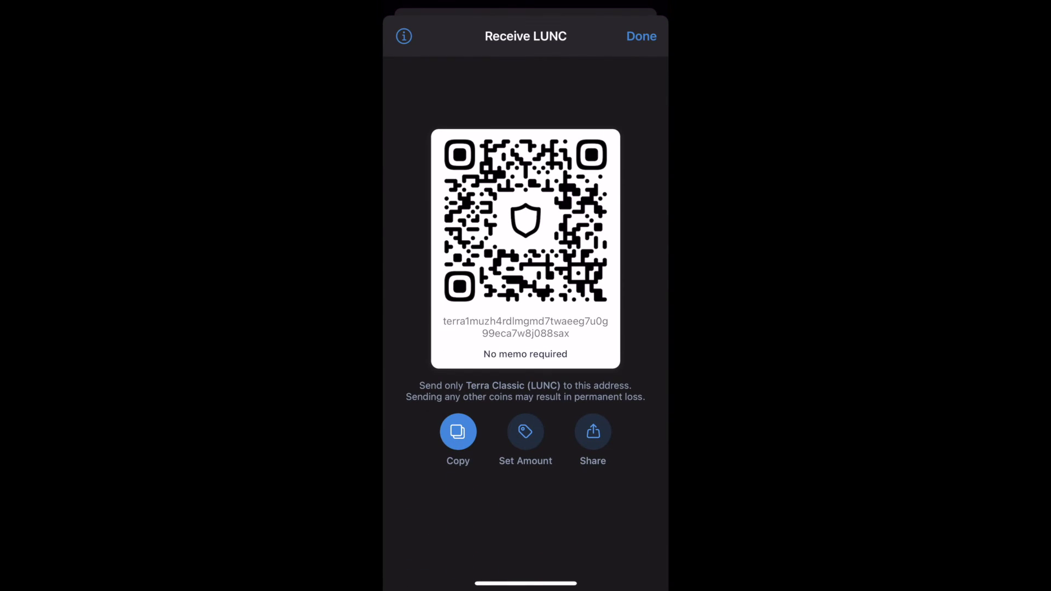
pyautogui.click(457, 432)
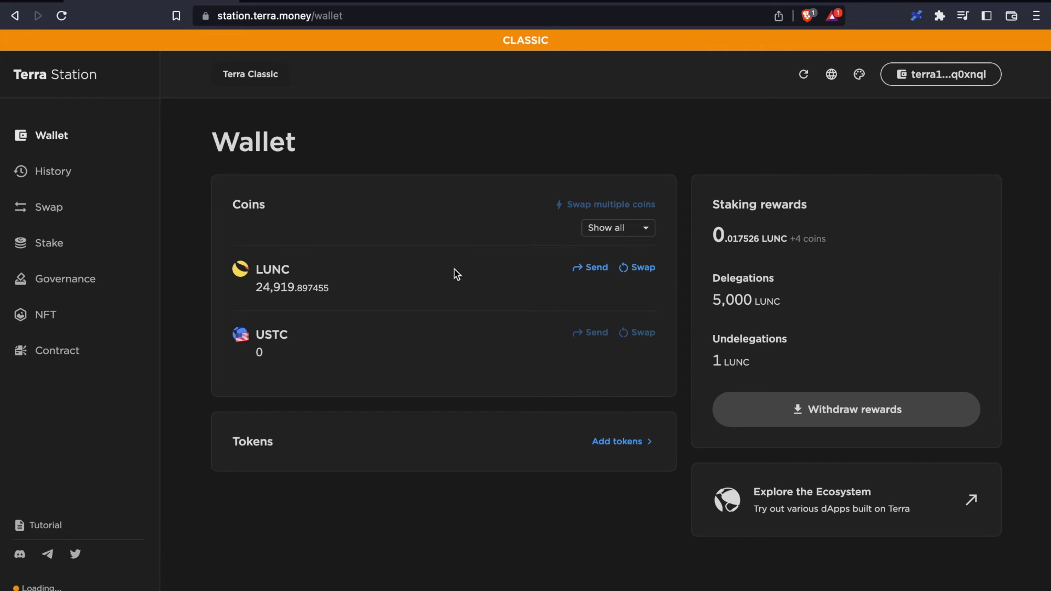
# - Fill the LUNC send form with the pasted Trust Wallet address as recipient and amount 5000
pyautogui.moveTo(359, 287); pyautogui.dragTo(256, 286)
pyautogui.click(423, 280)
pyautogui.click(594, 271)
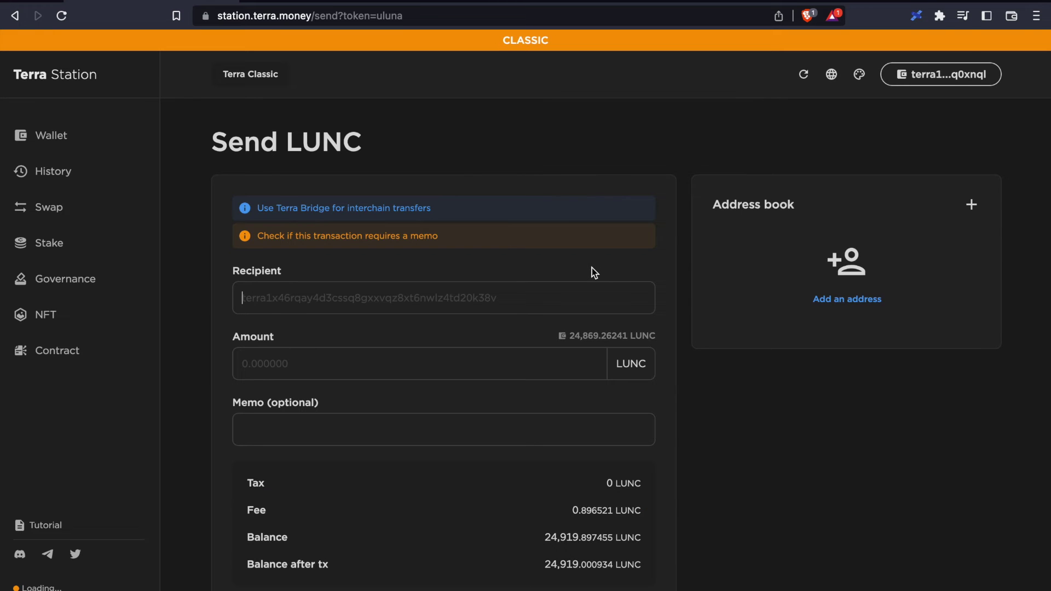
pyautogui.press('super+v')
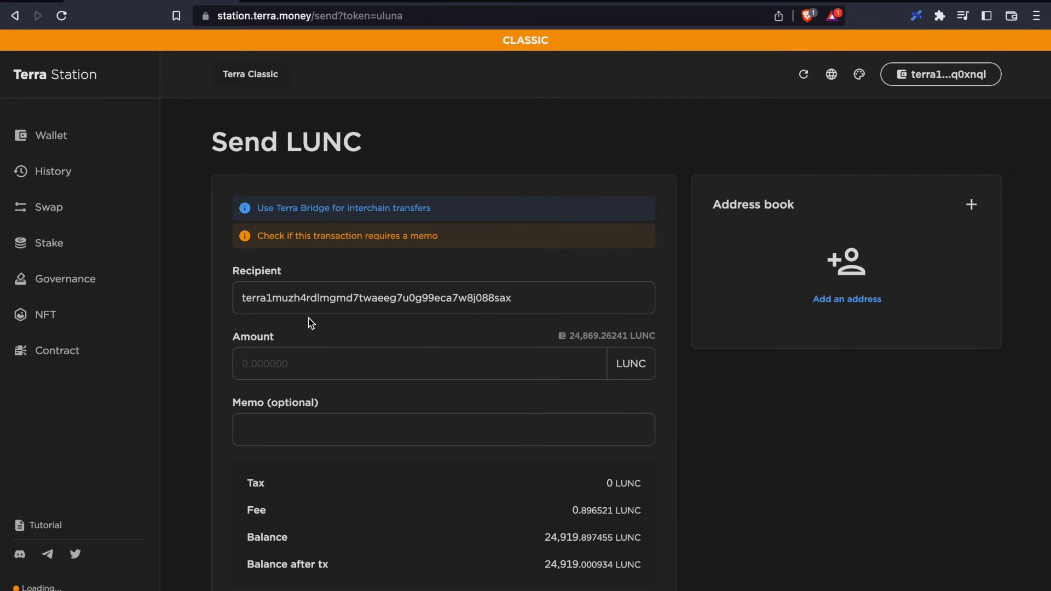
pyautogui.click(337, 364)
pyautogui.write('5000')
# - Submit and sign the 5,000 LUNC transfer, then dismiss the success message
pyautogui.scroll(-3, 683, 464)
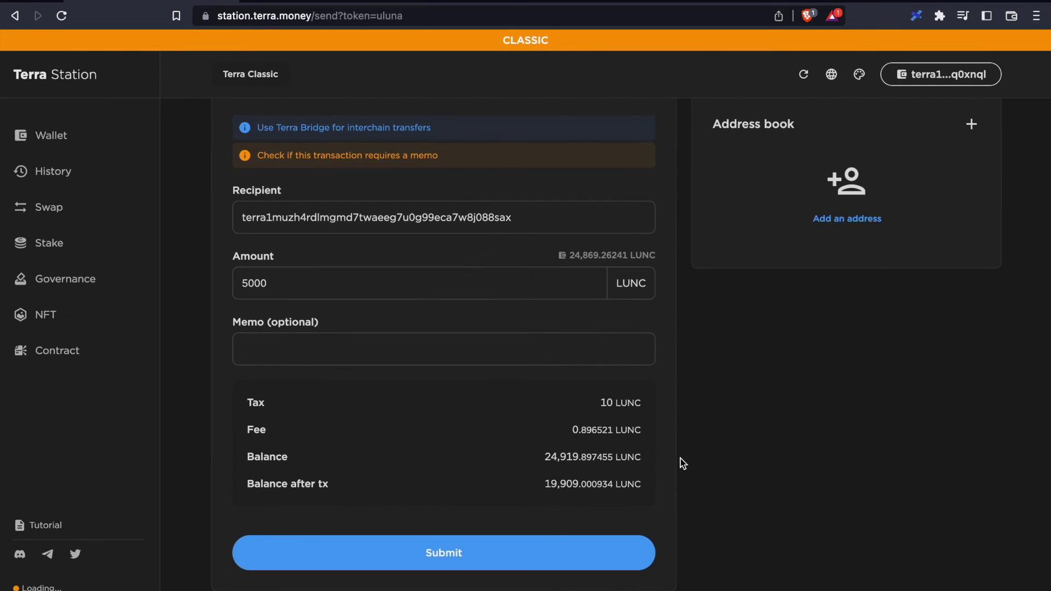
pyautogui.click(511, 555)
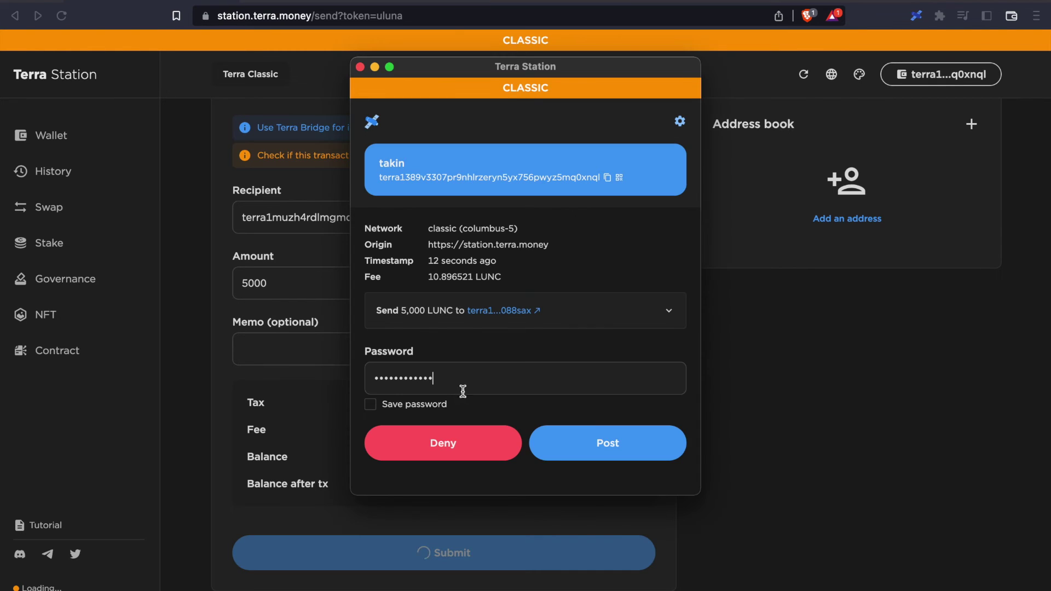
pyautogui.click(647, 448)
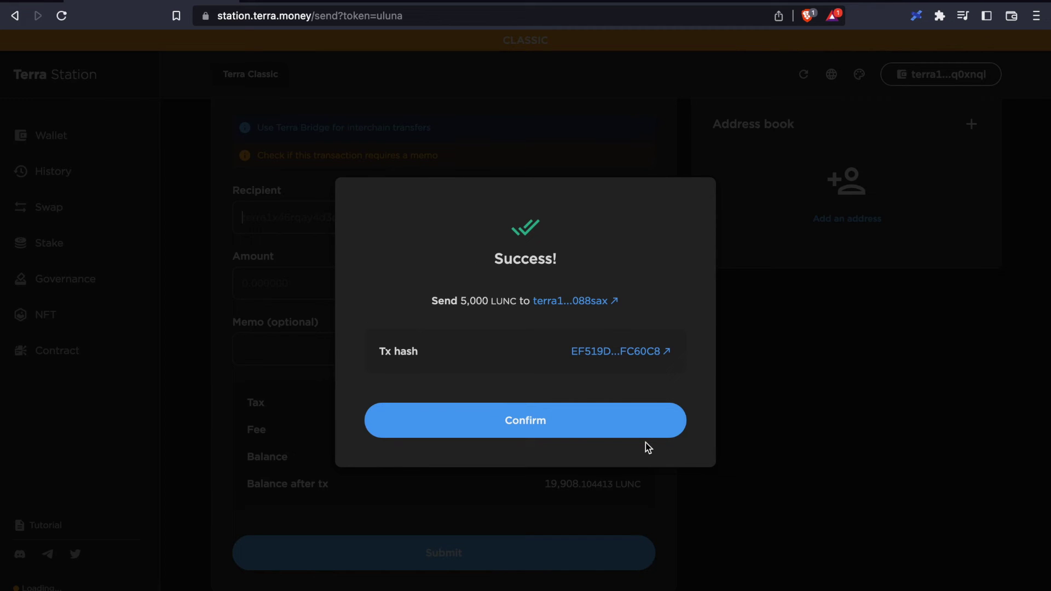
pyautogui.click(631, 432)
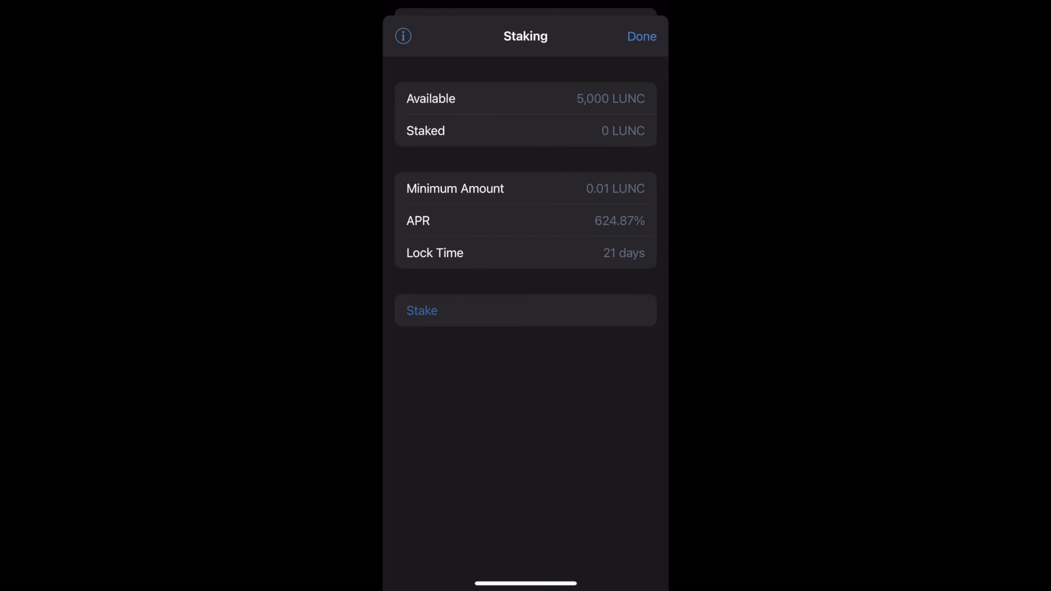
# - Stake 4,500 LUNC with the Stakin validator and confirm the transaction
pyautogui.click(422, 310)
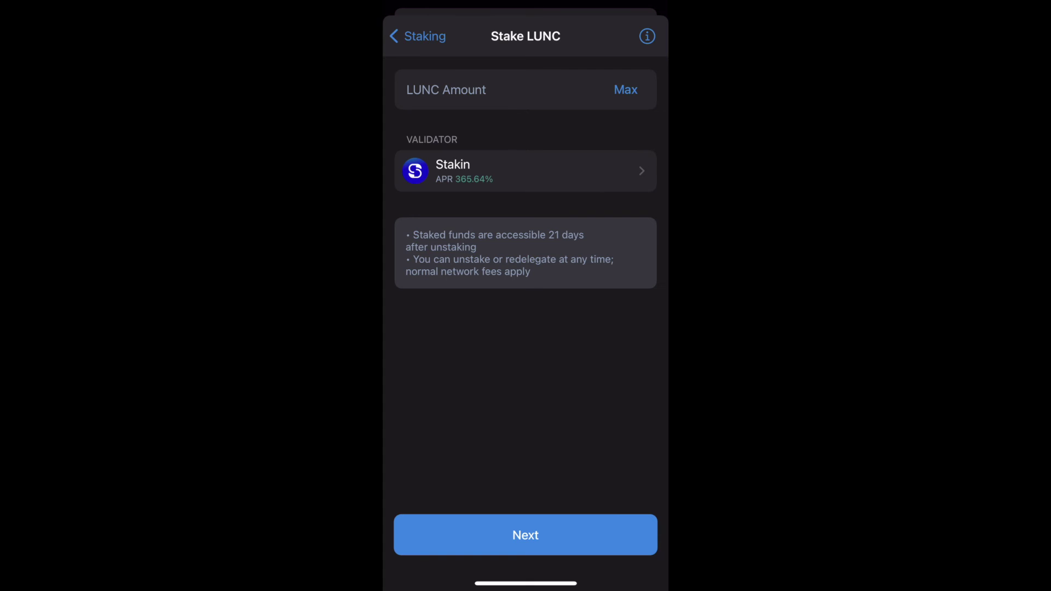
pyautogui.click(446, 90)
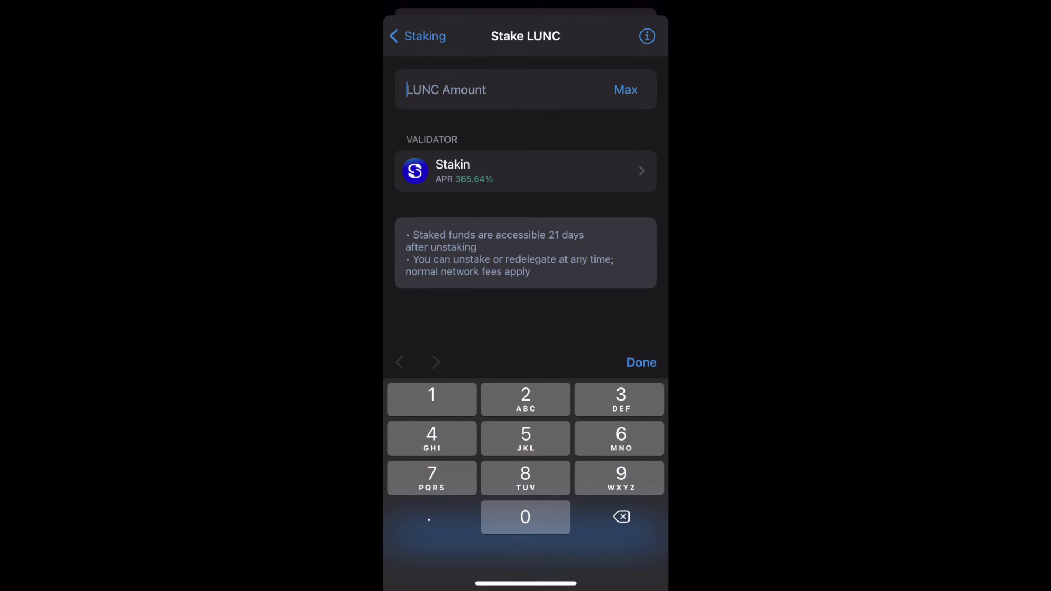
pyautogui.write('4500')
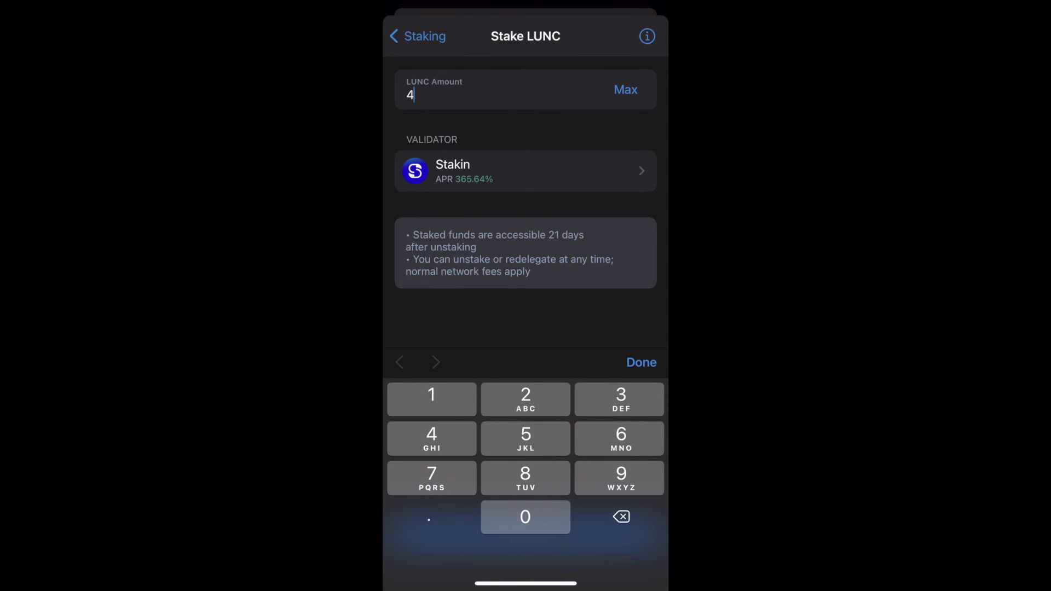
pyautogui.click(641, 362)
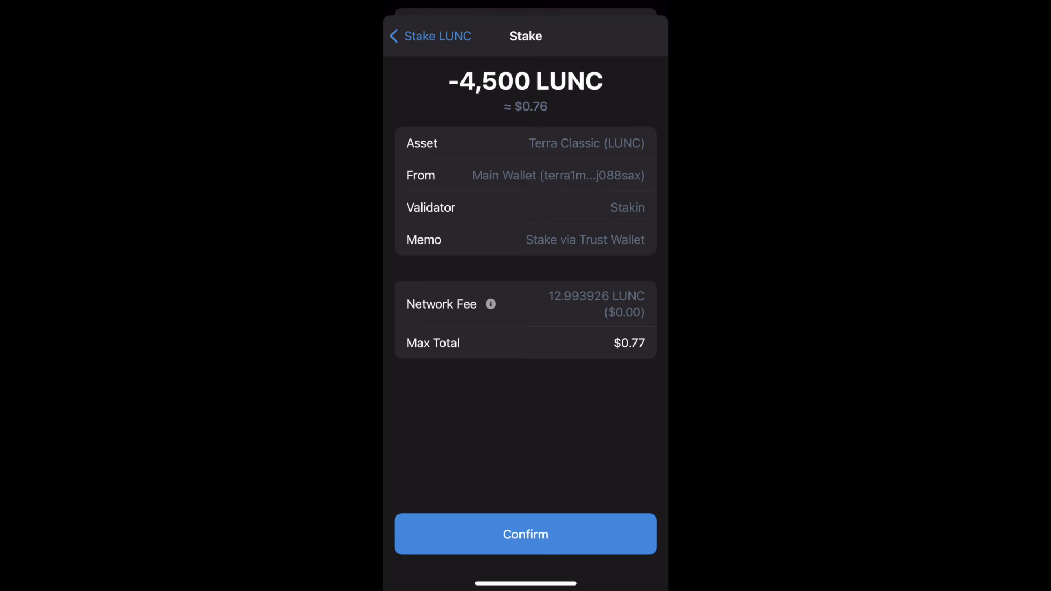
pyautogui.click(526, 535)
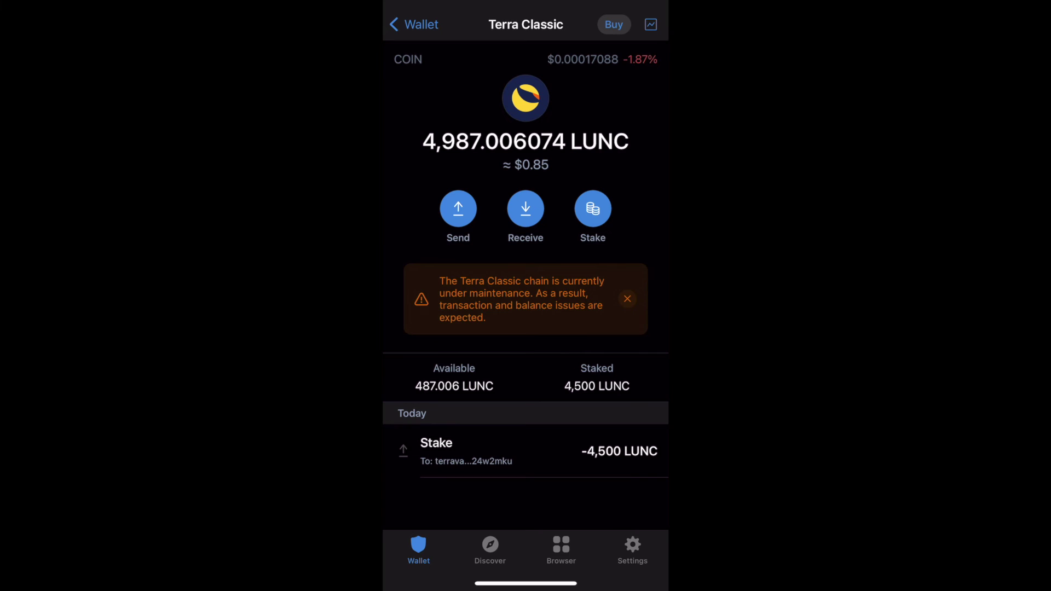
pyautogui.click(593, 209)
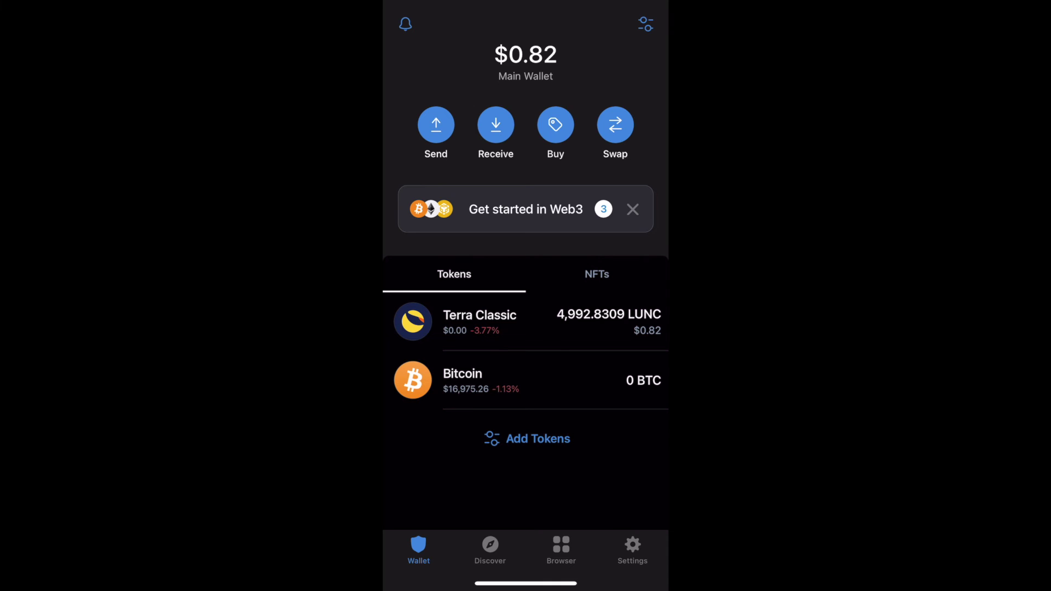
# - Claim the roughly 5.82 LUNC Stakin staking rewards and confirm
pyautogui.click(471, 322)
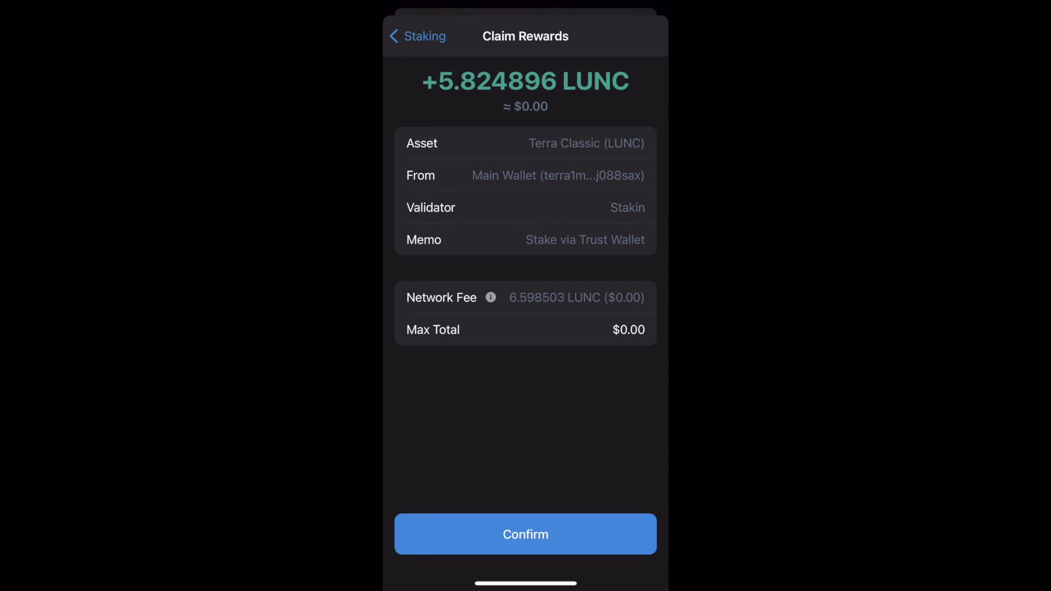
pyautogui.click(526, 534)
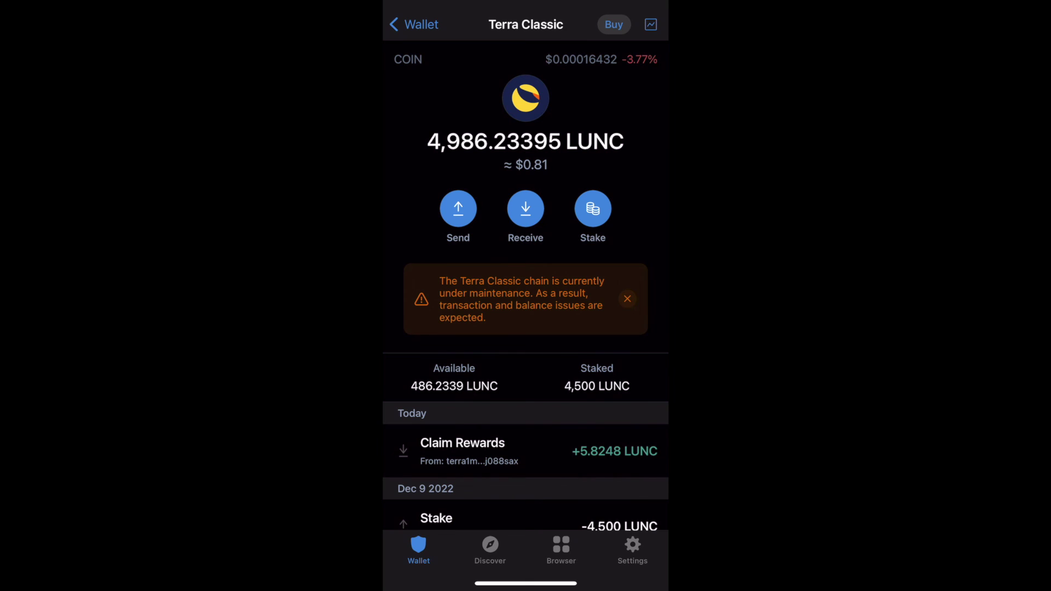
# - Go back to the wallet list and reopen the Terra Classic LUNC staking overview
pyautogui.scroll(-1, 525, 328)
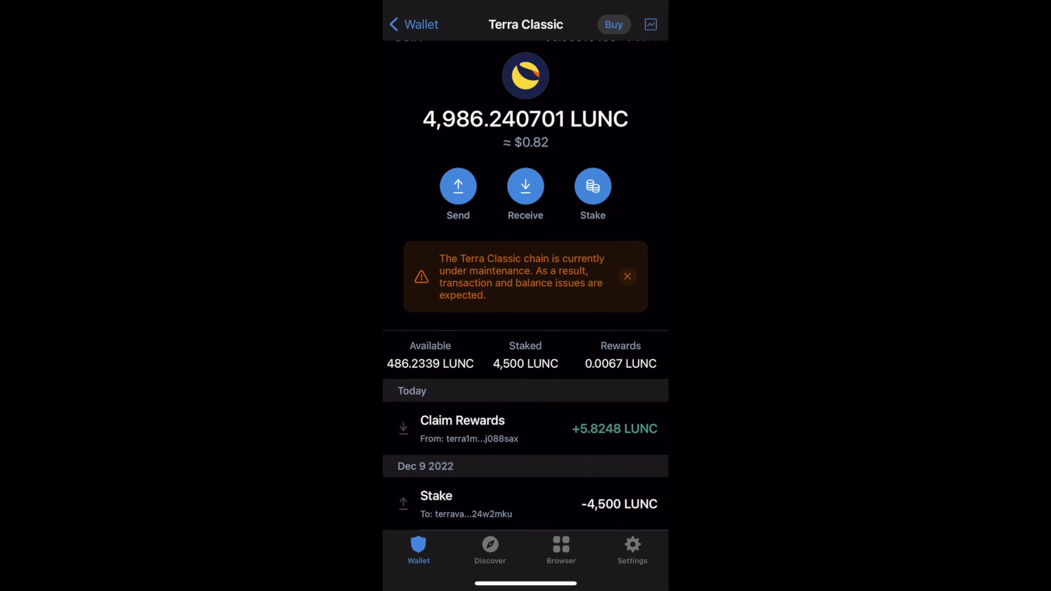
pyautogui.scroll(1, 526, 285)
pyautogui.click(414, 24)
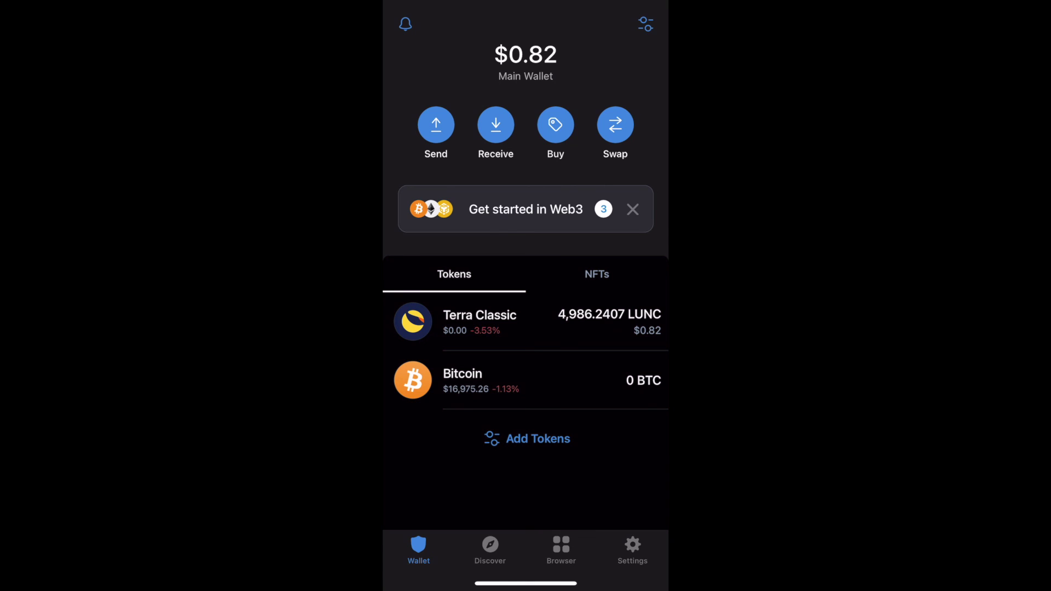
pyautogui.click(480, 321)
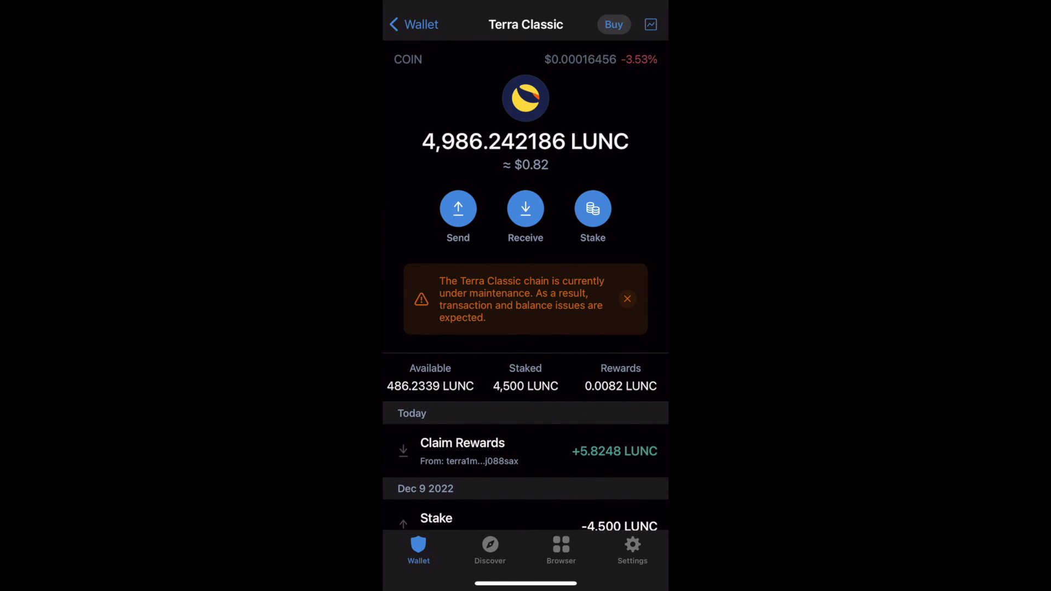
pyautogui.click(592, 209)
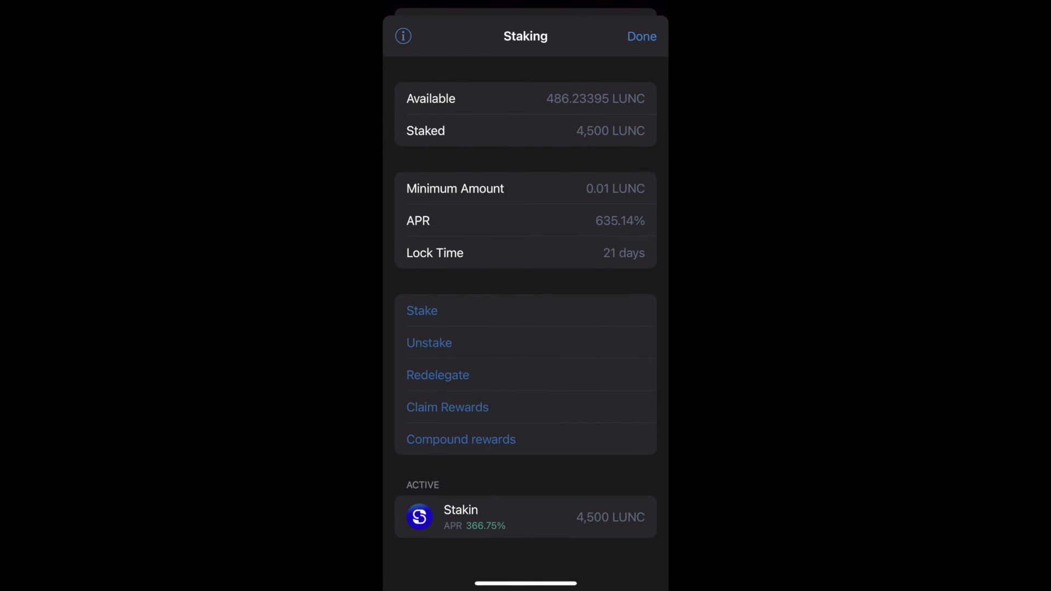
# - Unstake all 4,500 LUNC from Stakin, confirm, and return to the main wallet
pyautogui.click(429, 343)
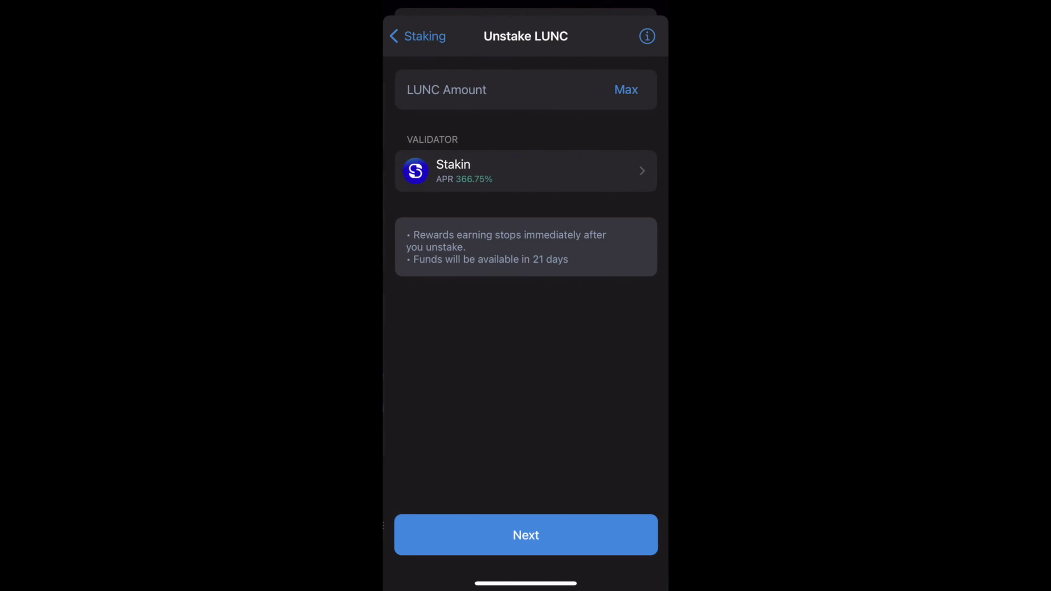
pyautogui.write('4500')
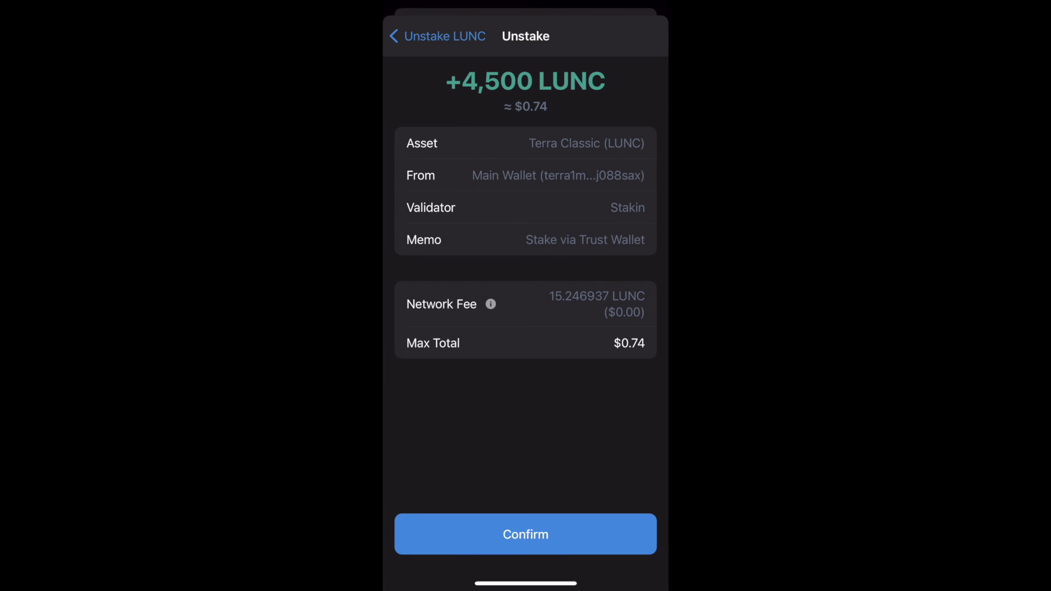
pyautogui.click(526, 534)
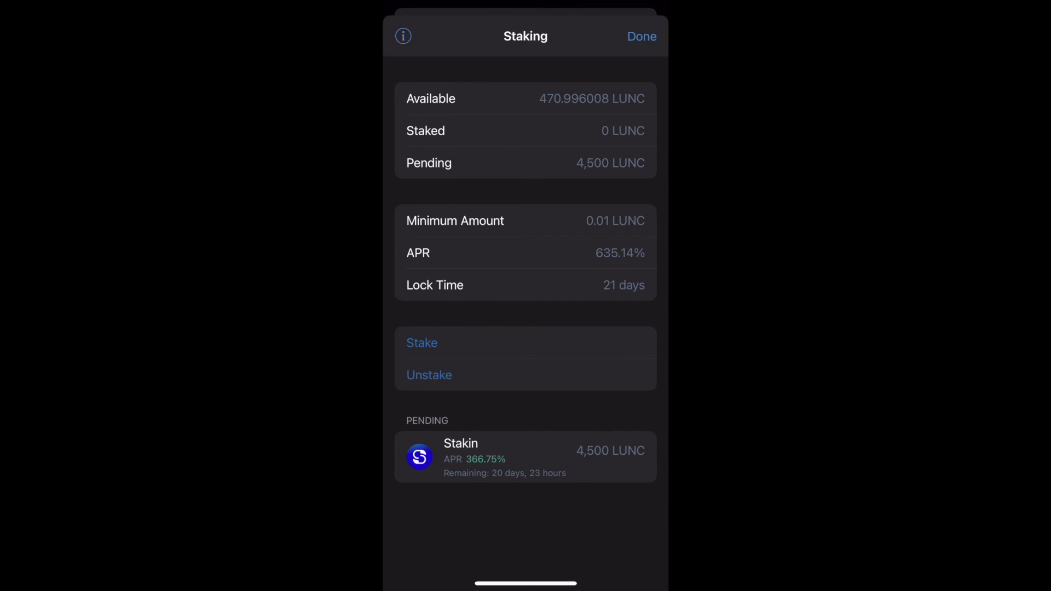
pyautogui.click(642, 36)
pyautogui.click(413, 24)
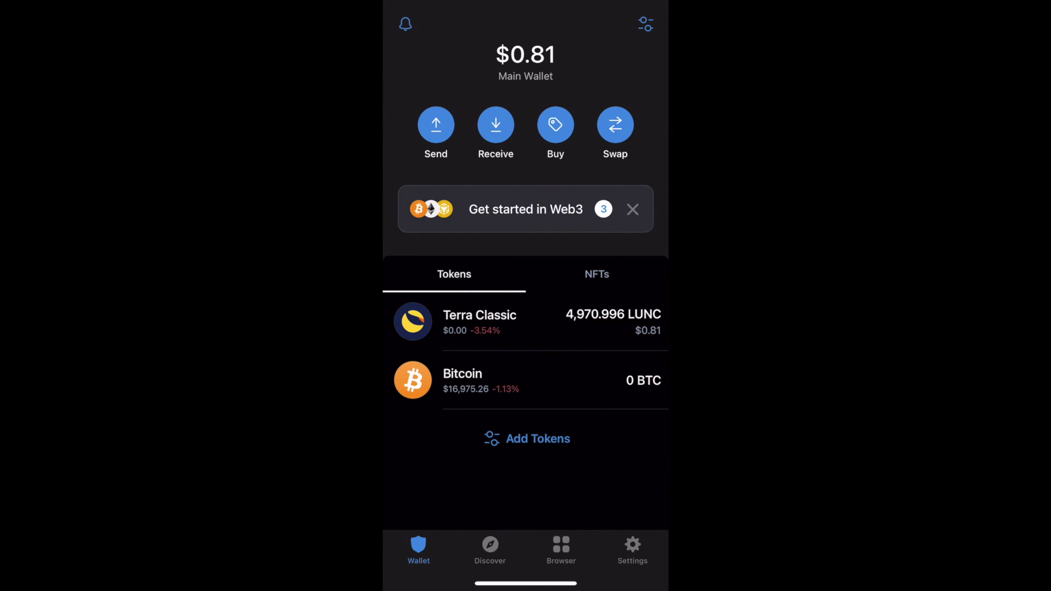